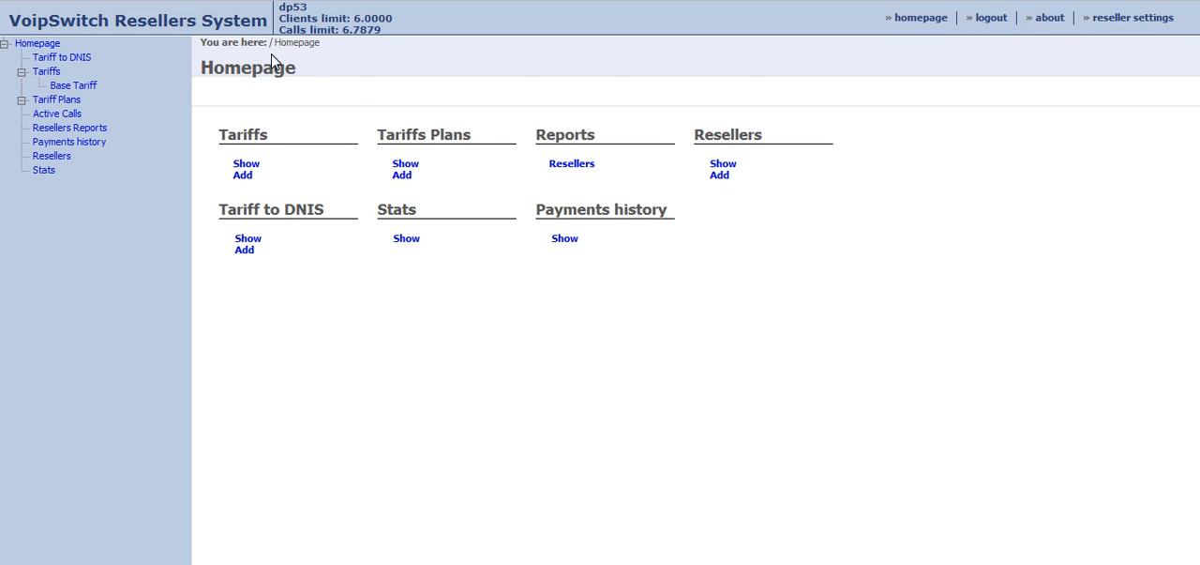
{"action": "left_click_drag", "start_coordinate": [205, 66], "coordinate": [838, 270]}
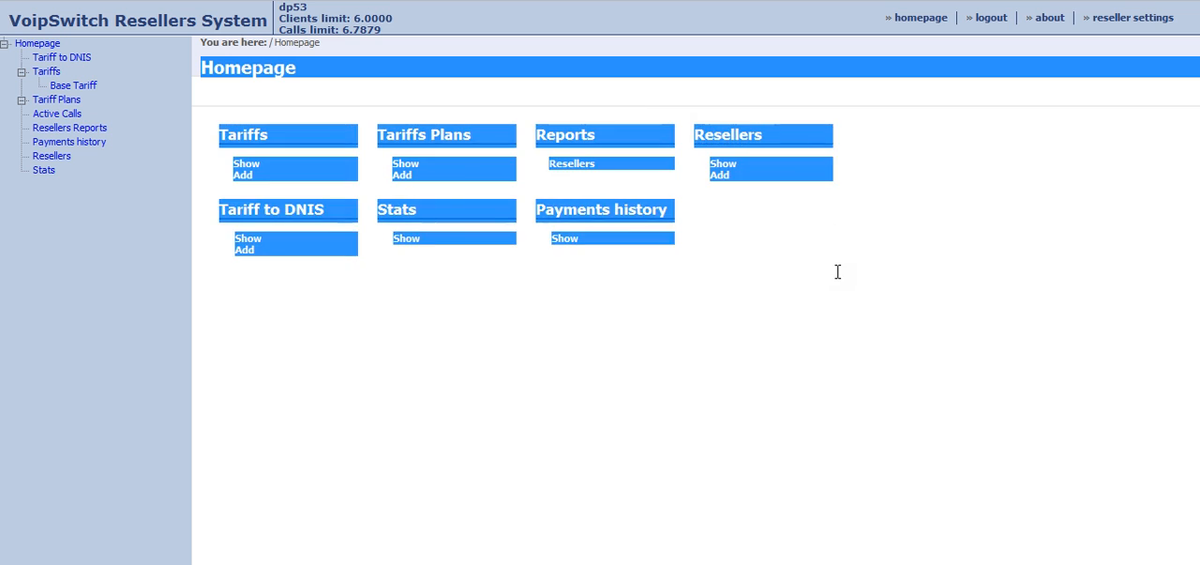
{"action": "left_click", "coordinate": [838, 270]}
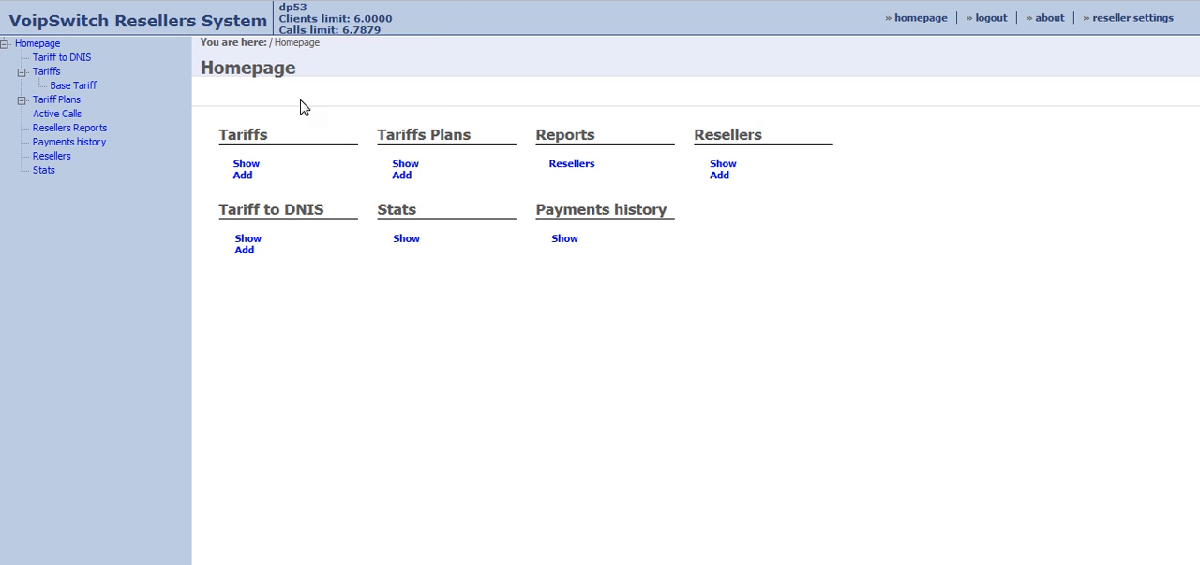
Open the Base Tariff from the tariffs list and look through its call rates.
{"action": "left_click", "coordinate": [55, 73]}
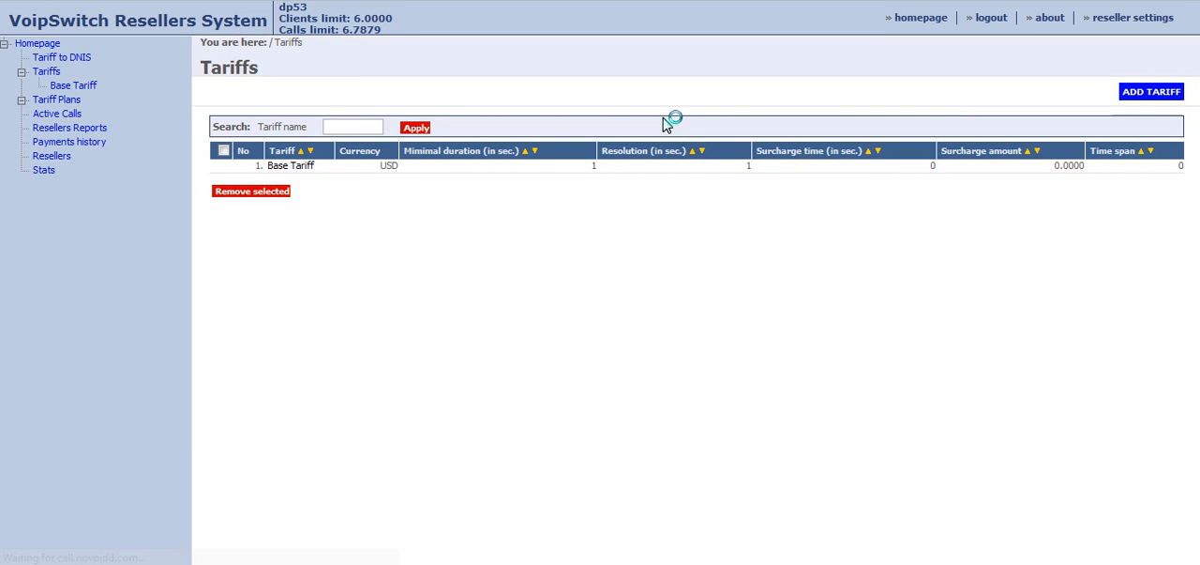
{"action": "left_click", "coordinate": [75, 85]}
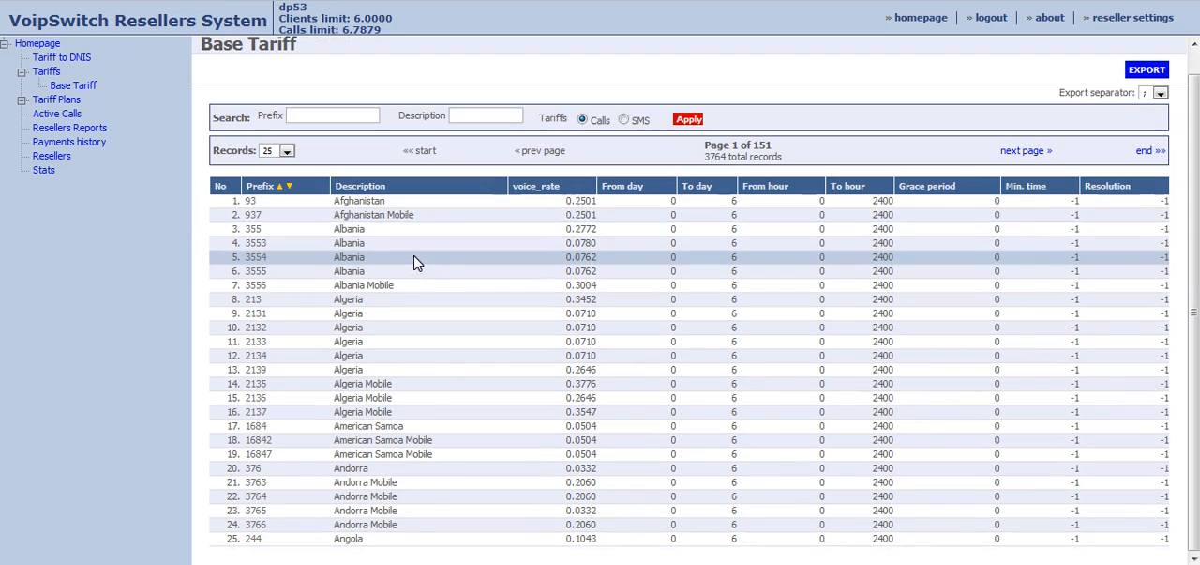
{"action": "scroll", "coordinate": [454, 332], "scroll_direction": "down", "scroll_amount": 1}
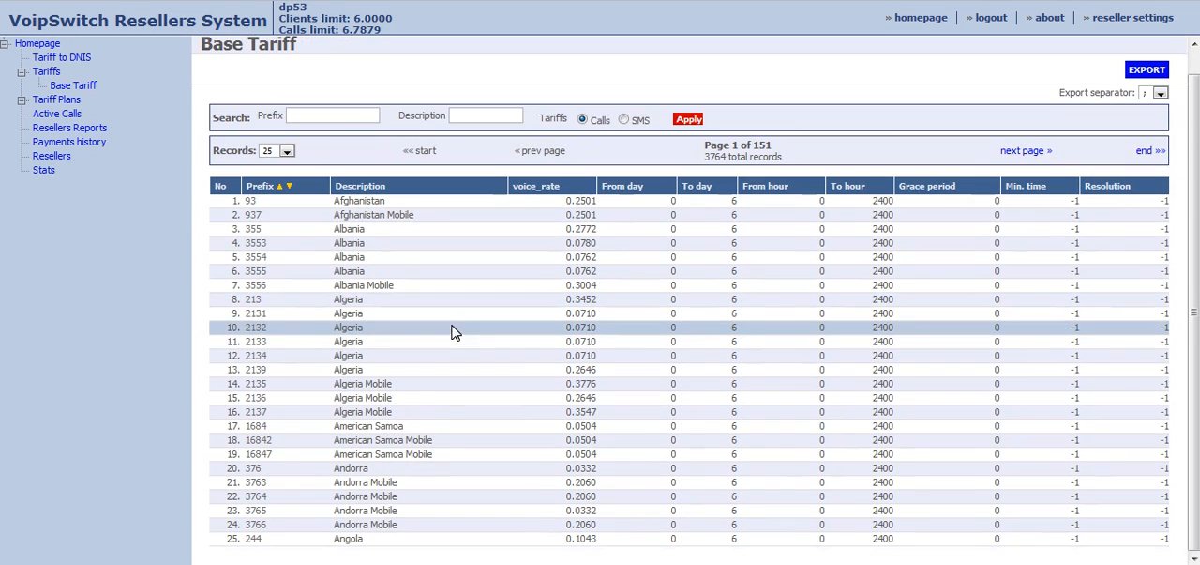
{"action": "scroll", "coordinate": [459, 319], "scroll_direction": "up", "scroll_amount": 1}
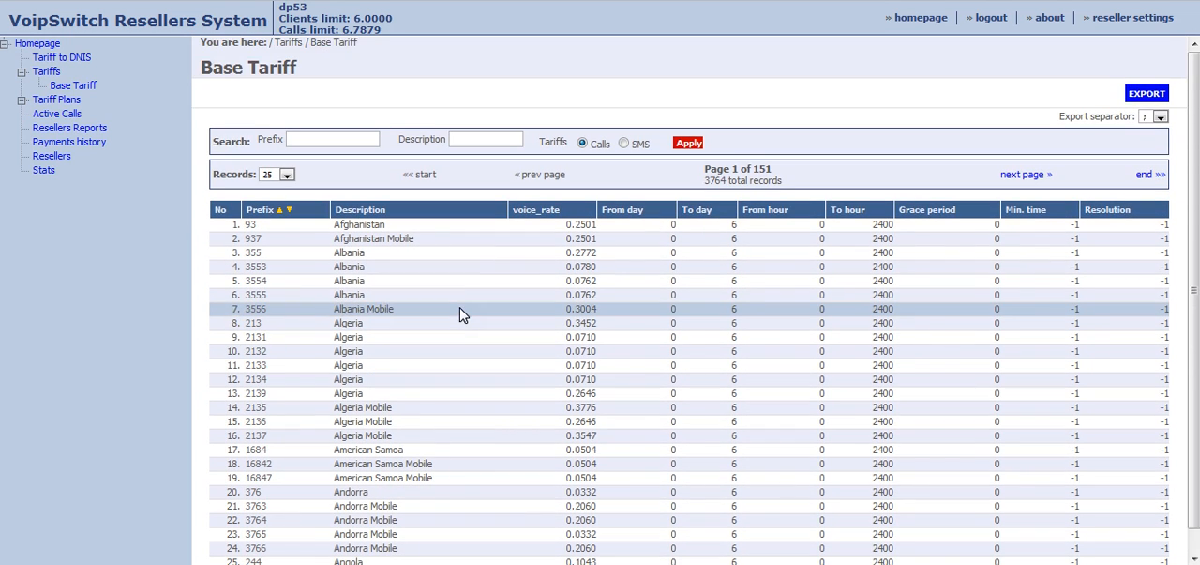
{"action": "scroll", "coordinate": [460, 314], "scroll_direction": "down", "scroll_amount": 1}
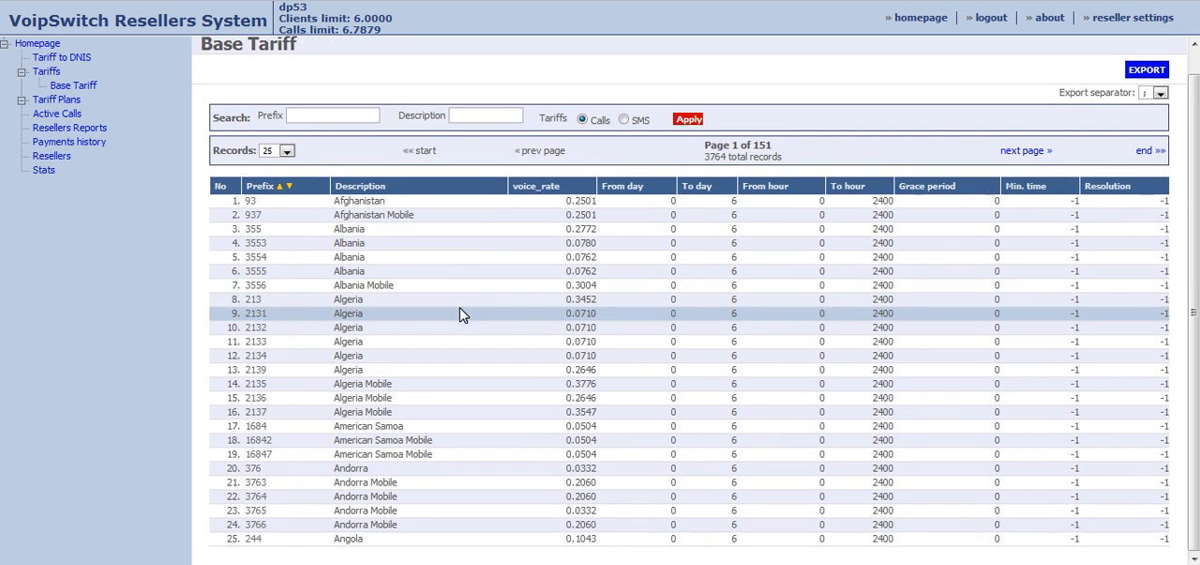
{"action": "scroll", "coordinate": [459, 314], "scroll_direction": "up", "scroll_amount": 1}
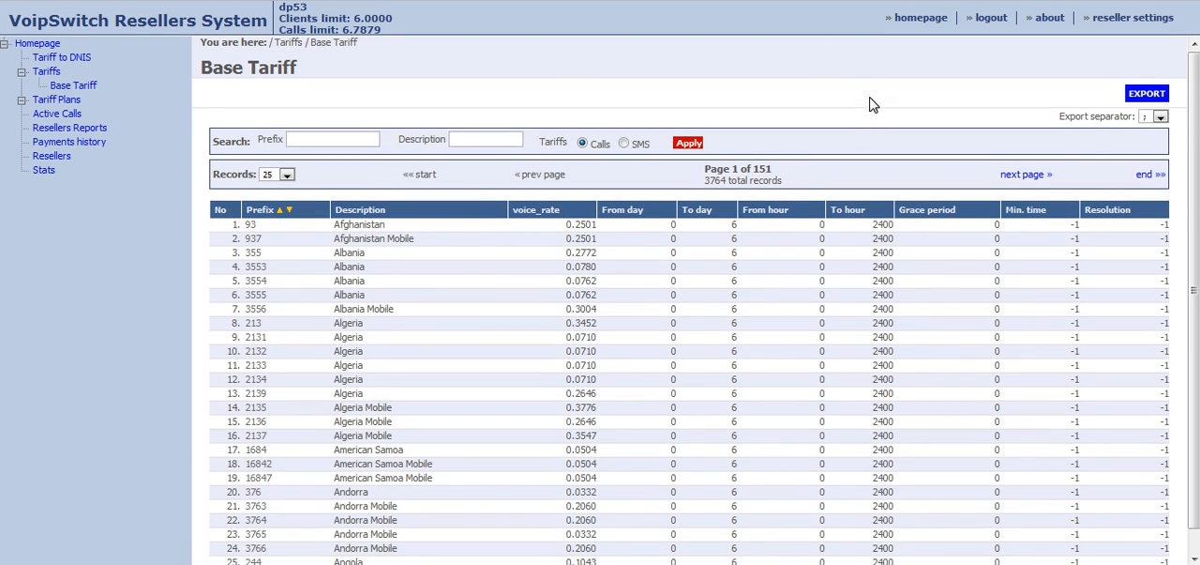
Export the Base Tariff rates to a file with a comma as the export separator.
{"action": "left_click", "coordinate": [1161, 117]}
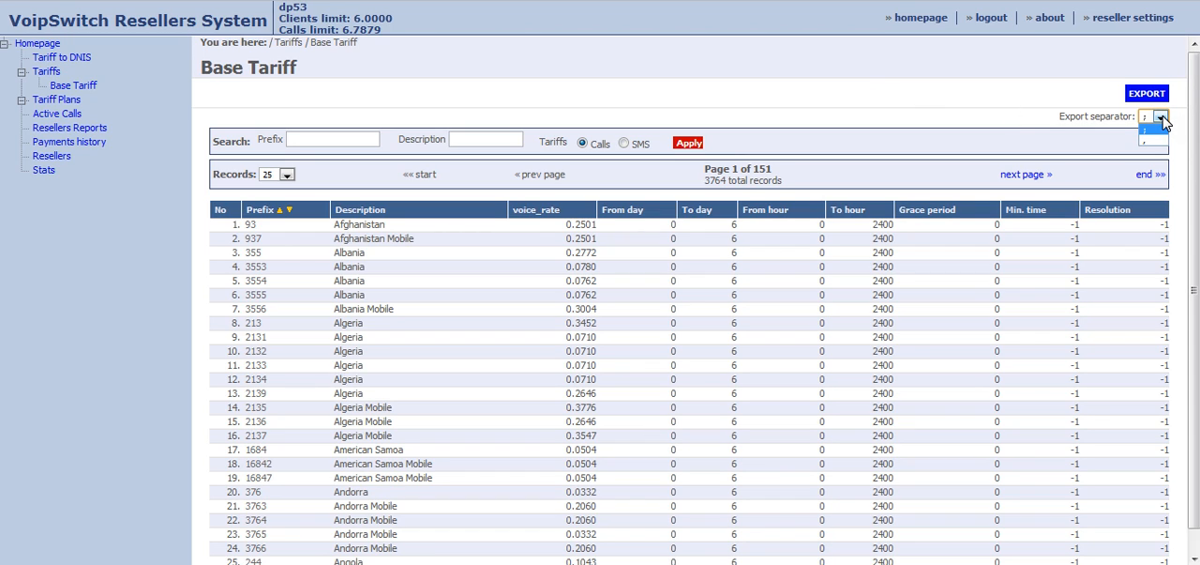
{"action": "left_click", "coordinate": [1018, 108]}
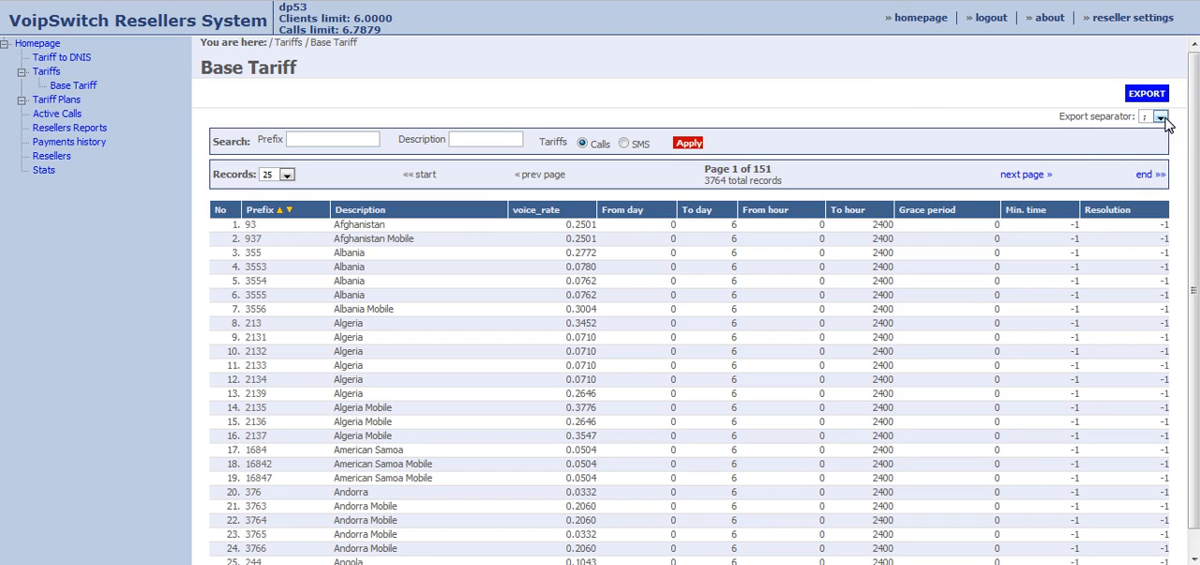
{"action": "left_click_drag", "start_coordinate": [1056, 116], "coordinate": [1138, 117]}
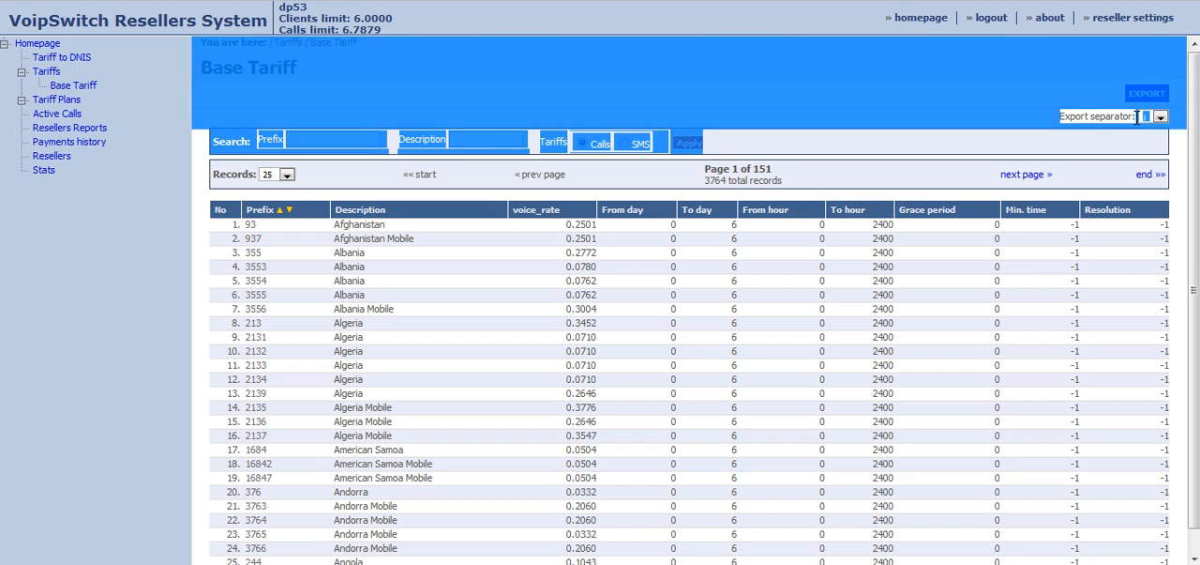
{"action": "left_click", "coordinate": [1132, 142]}
{"action": "left_click", "coordinate": [1161, 117]}
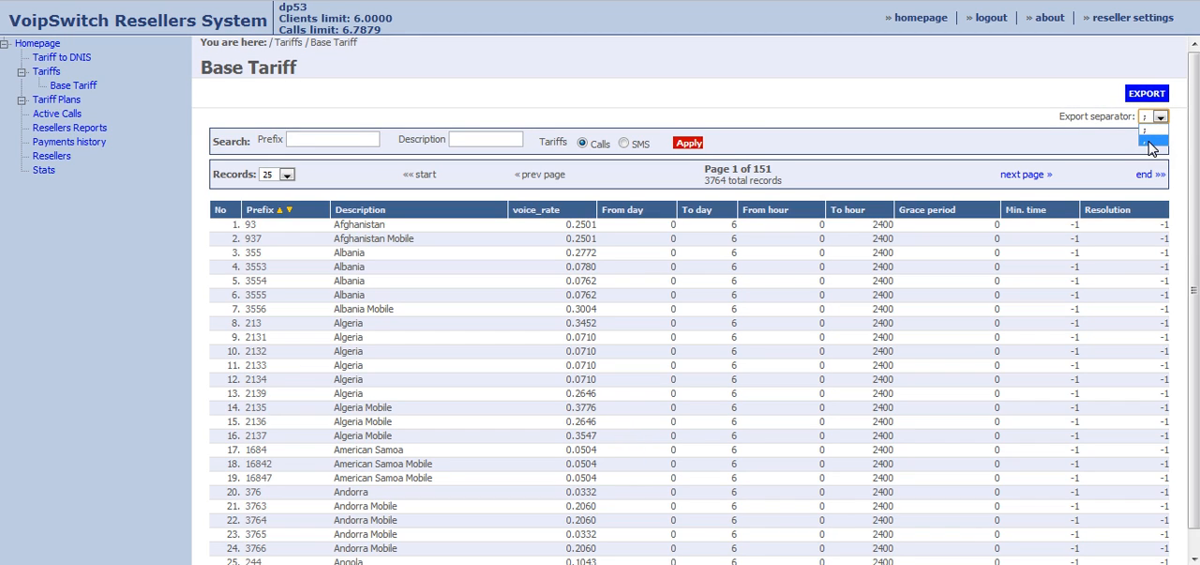
{"action": "left_click", "coordinate": [1150, 142]}
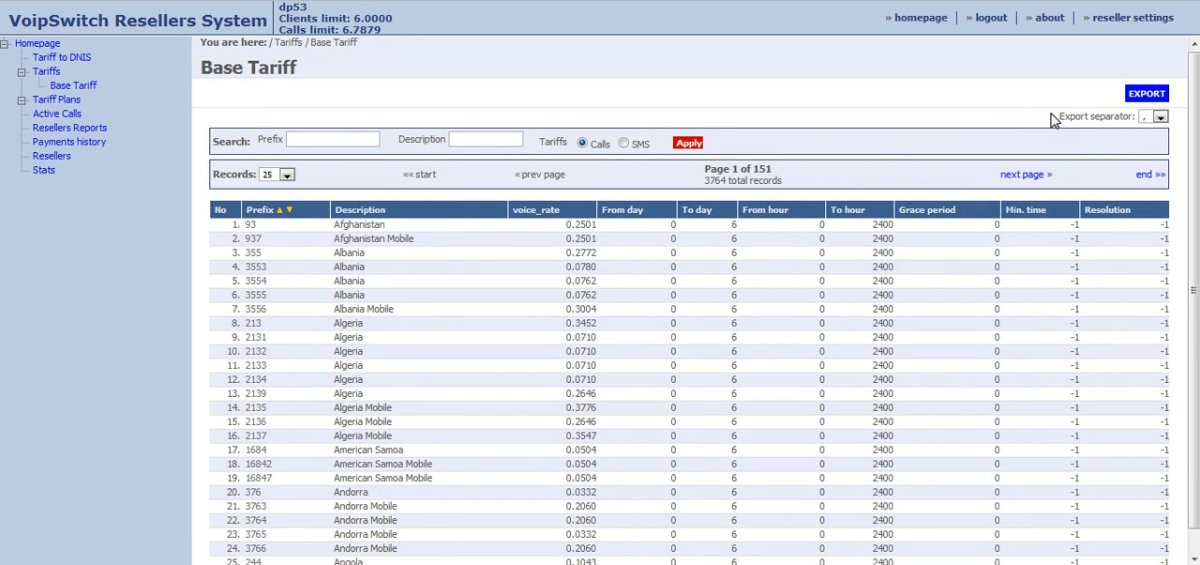
{"action": "left_click", "coordinate": [1161, 98]}
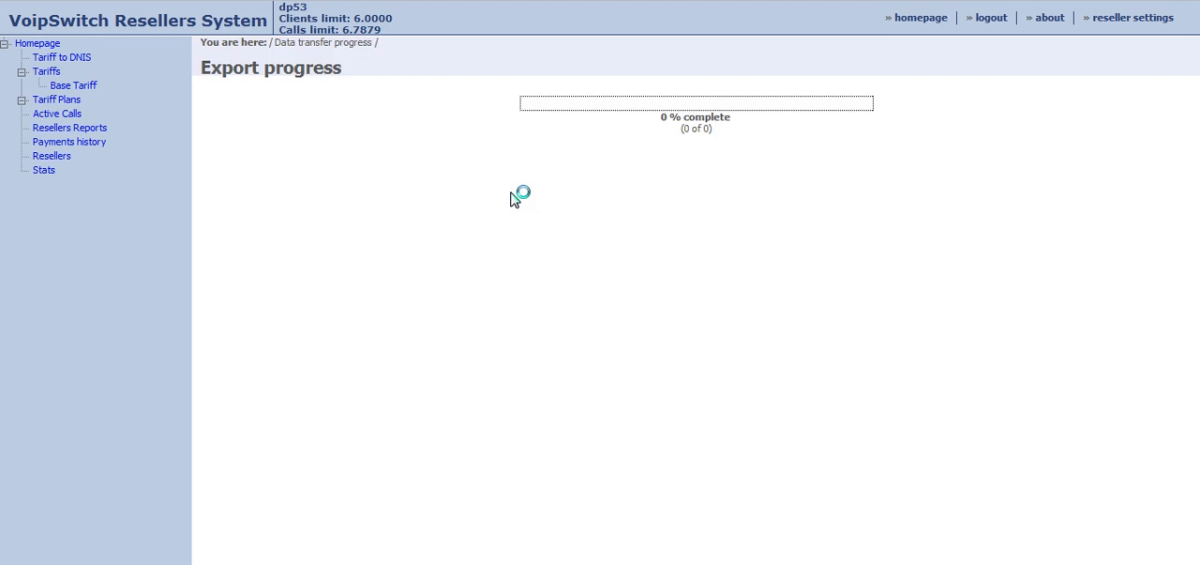
{"action": "left_click", "coordinate": [705, 289]}
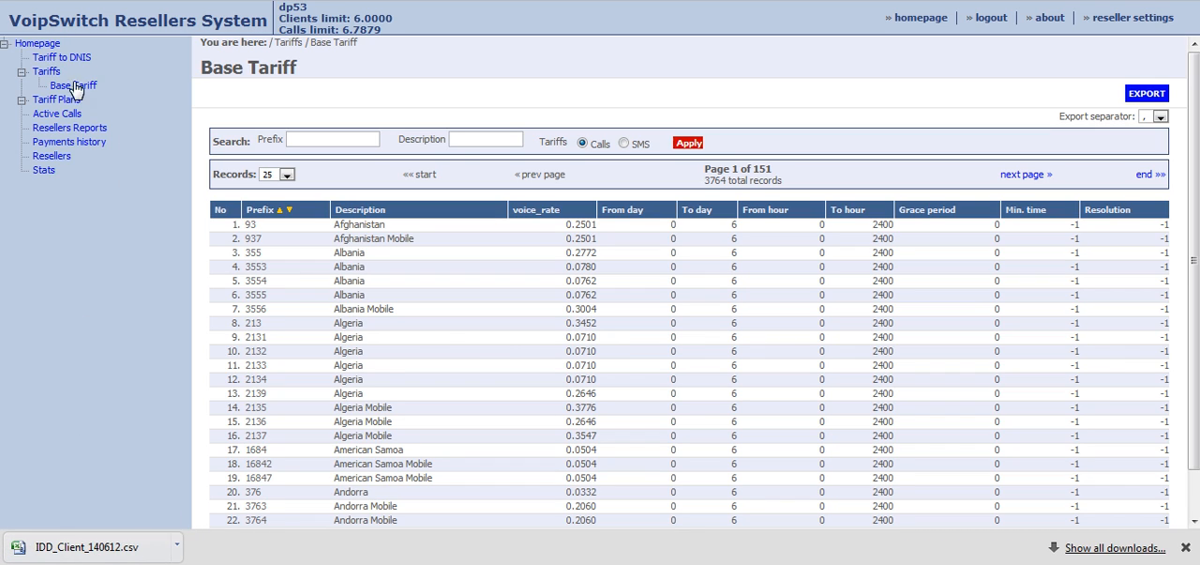
Add a new tariff named testjune10% in USD, keeping the other default properties.
{"action": "left_click", "coordinate": [47, 73]}
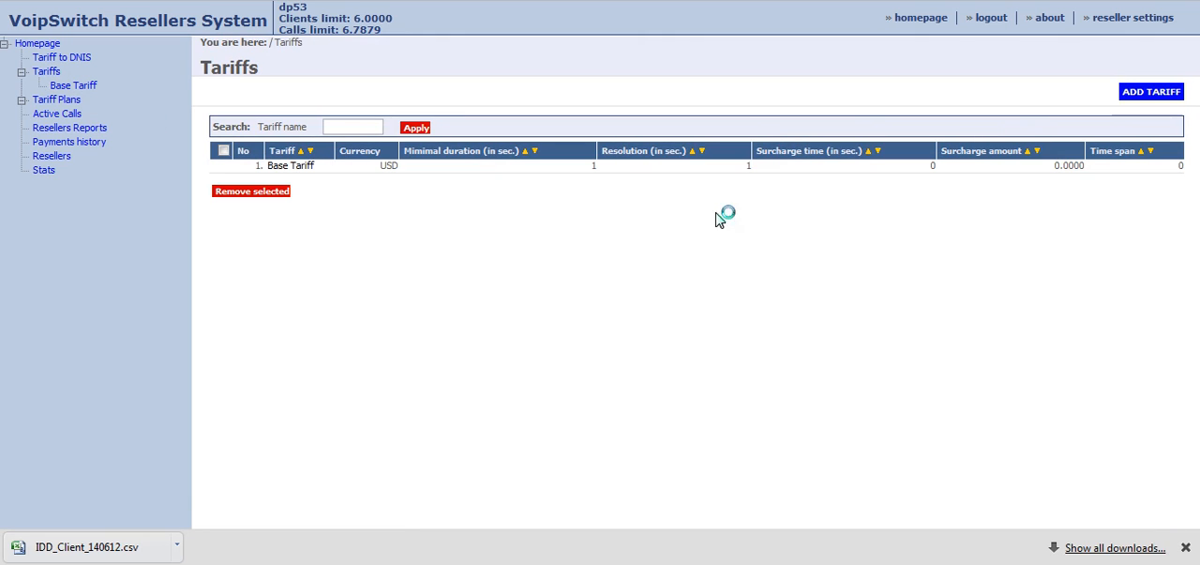
{"action": "left_click", "coordinate": [1152, 97]}
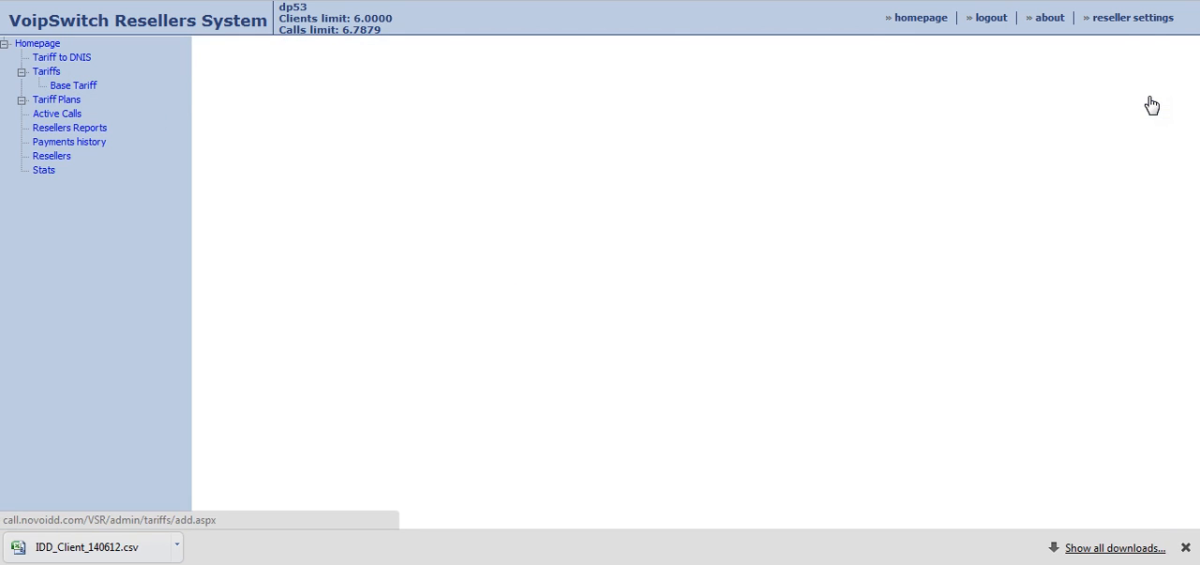
{"action": "left_click", "coordinate": [639, 168]}
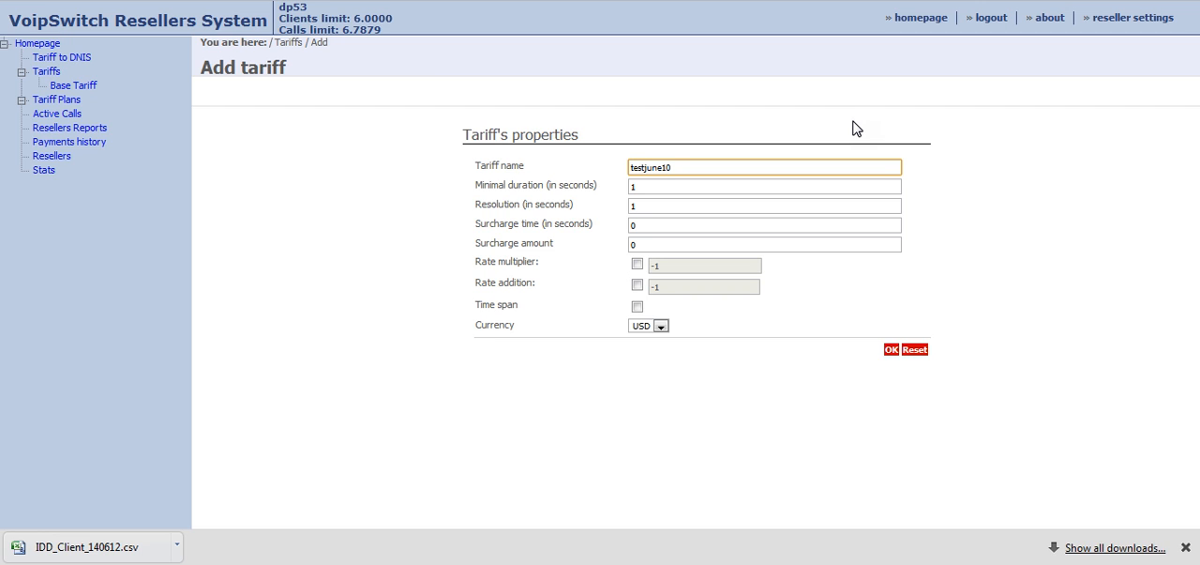
{"action": "left_click", "coordinate": [891, 355]}
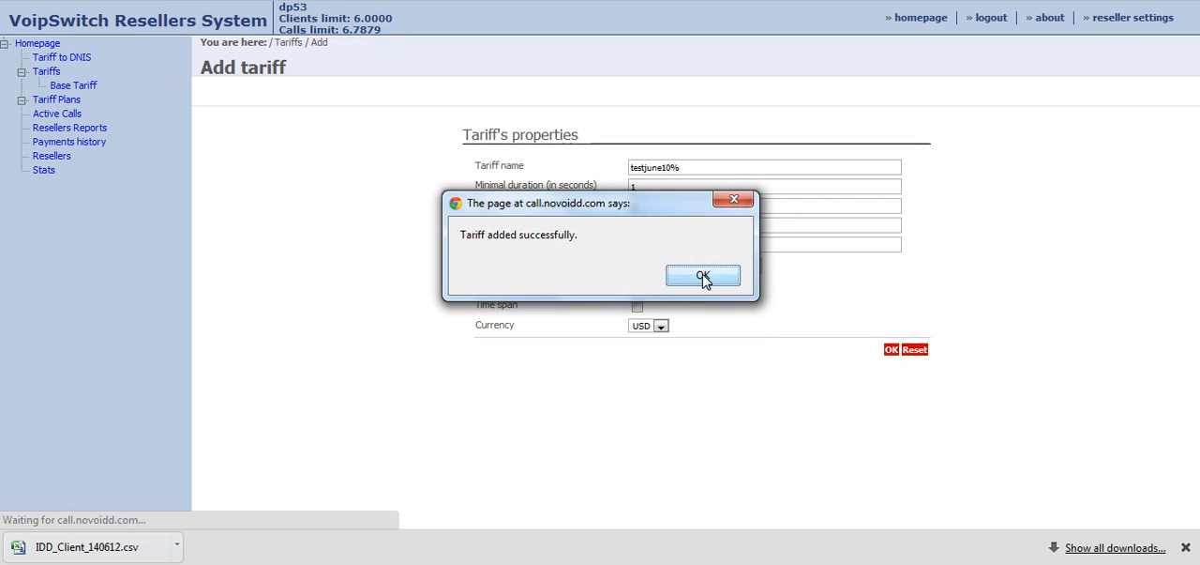
{"action": "left_click", "coordinate": [704, 277]}
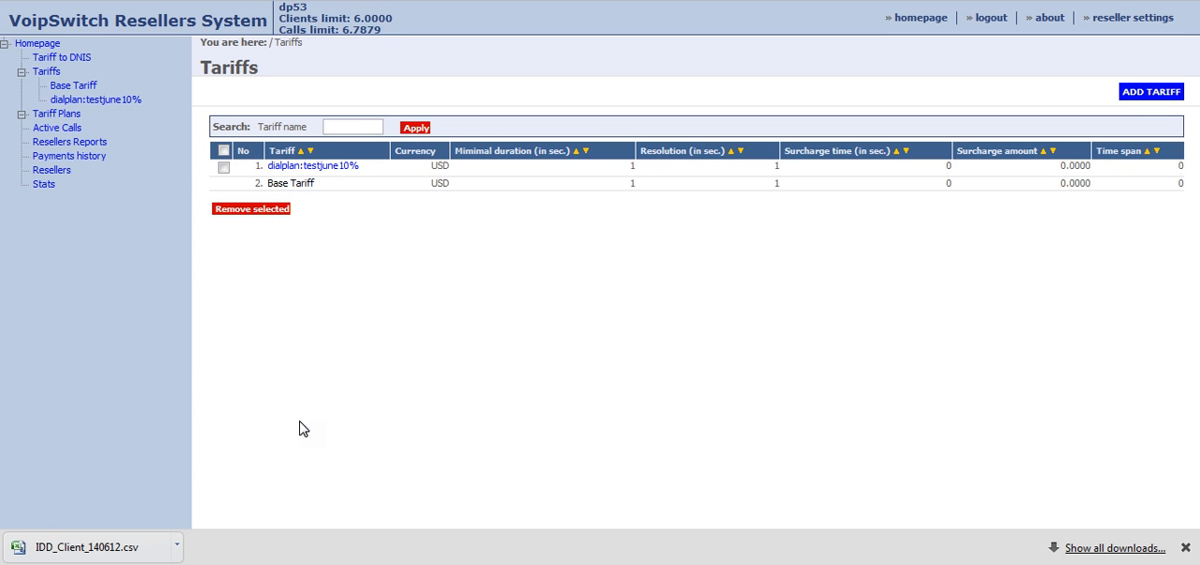
Open the exported IDD_Client_140612.csv in Excel and look through the voice_rate column.
{"action": "left_click", "coordinate": [83, 548]}
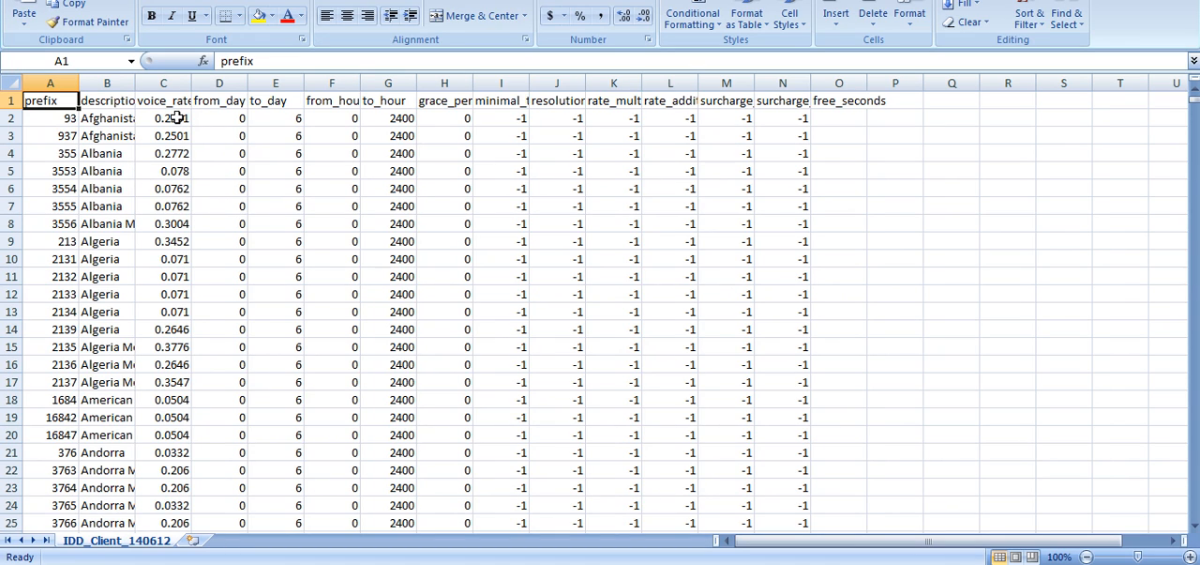
{"action": "left_click_drag", "start_coordinate": [177, 118], "coordinate": [167, 489]}
{"action": "scroll", "coordinate": [191, 458], "scroll_direction": "down", "scroll_amount": 6}
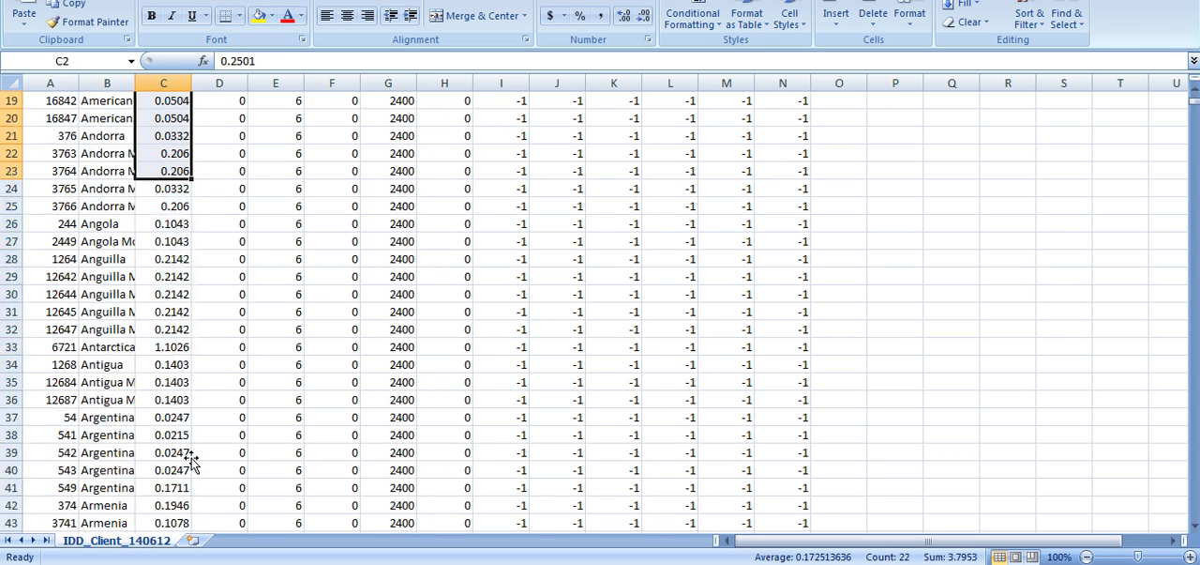
{"action": "scroll", "coordinate": [191, 457], "scroll_direction": "down", "scroll_amount": 16}
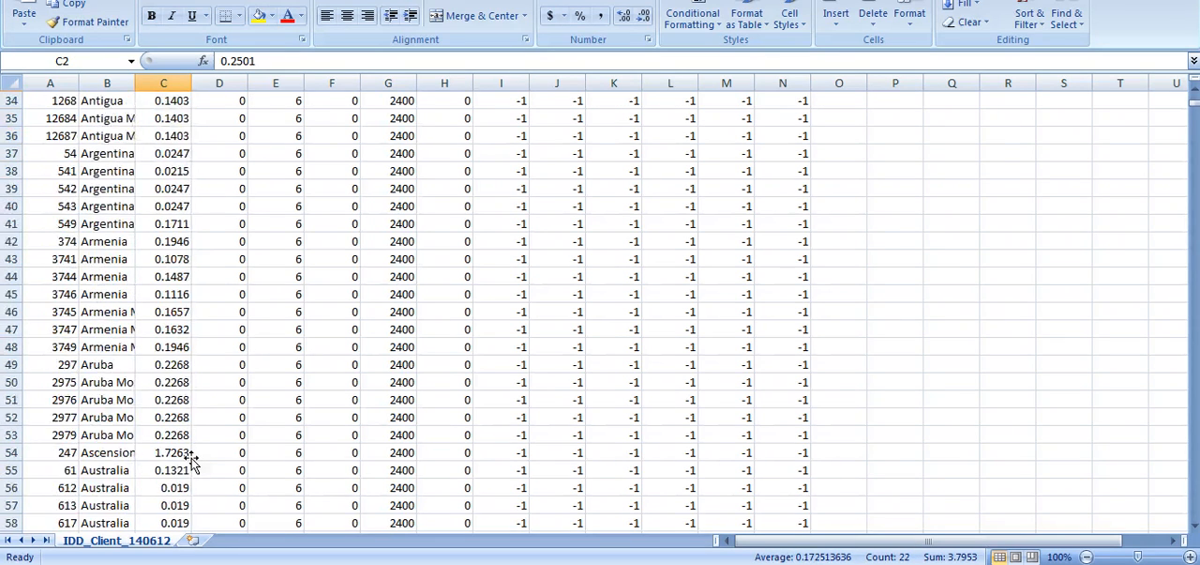
{"action": "scroll", "coordinate": [178, 394], "scroll_direction": "down", "scroll_amount": 3}
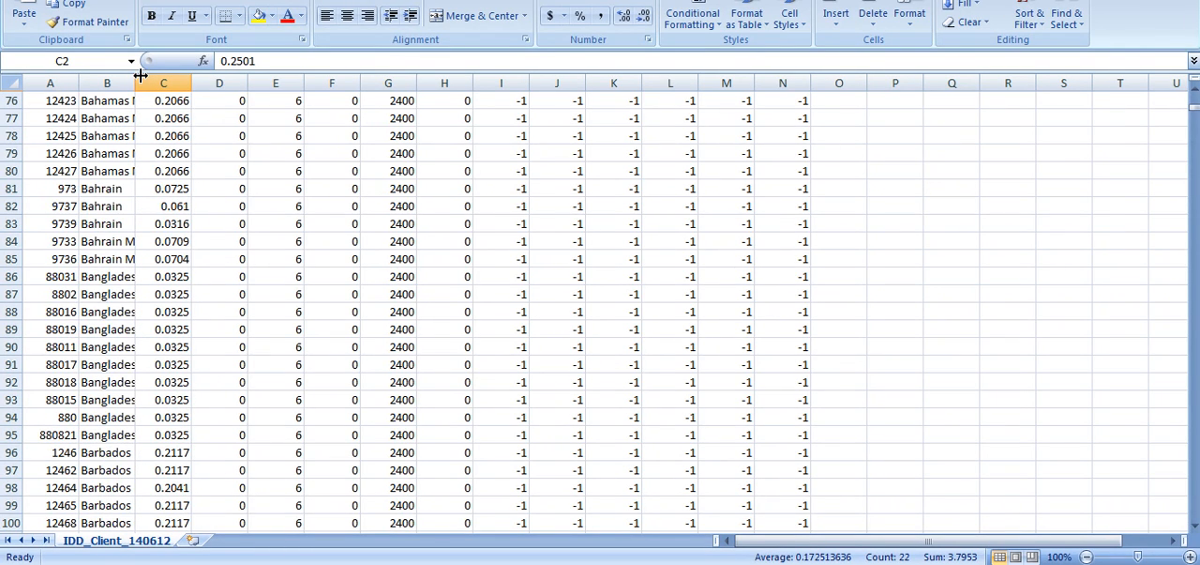
Examine the Bangladesh prefixes with their voice rates, and the rates of the countries listed after them.
{"action": "left_click_drag", "start_coordinate": [12, 276], "coordinate": [12, 412]}
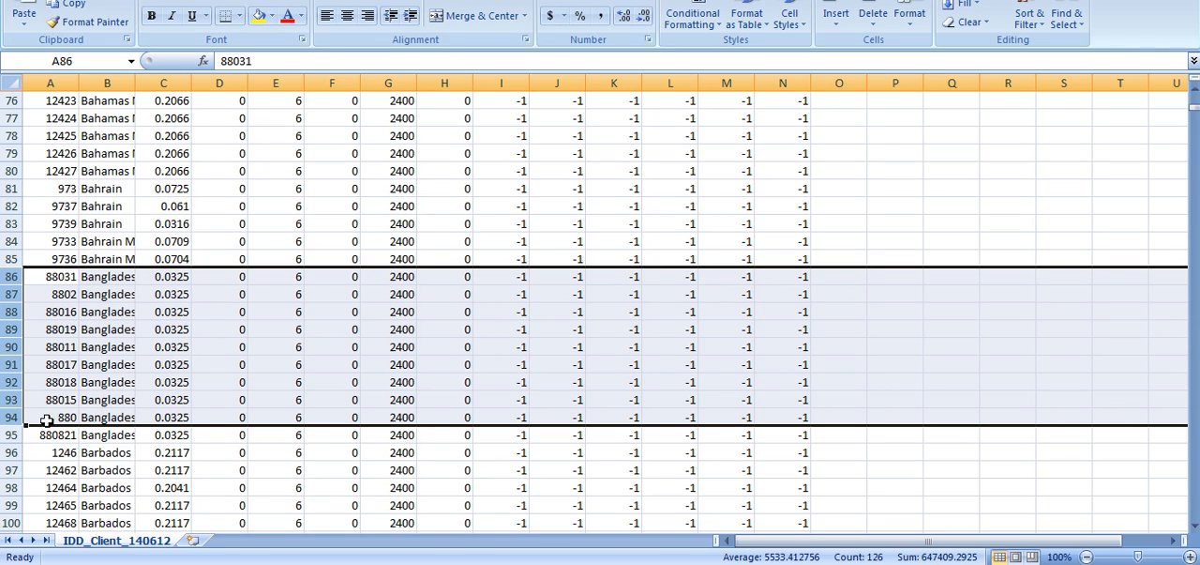
{"action": "left_click_drag", "start_coordinate": [185, 276], "coordinate": [191, 401]}
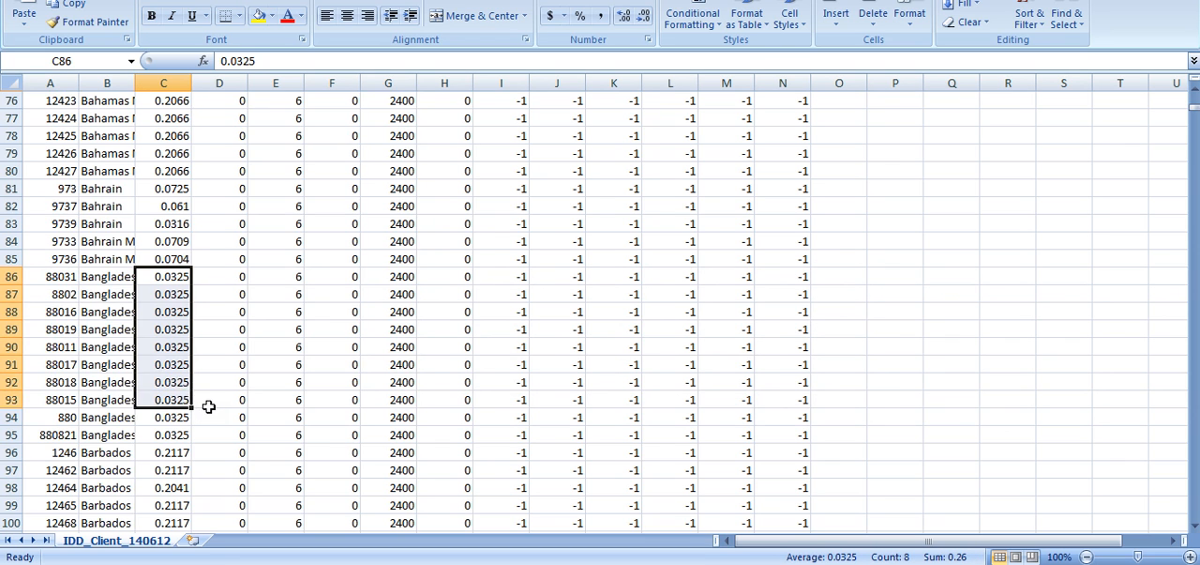
{"action": "scroll", "coordinate": [208, 407], "scroll_direction": "down", "scroll_amount": 5}
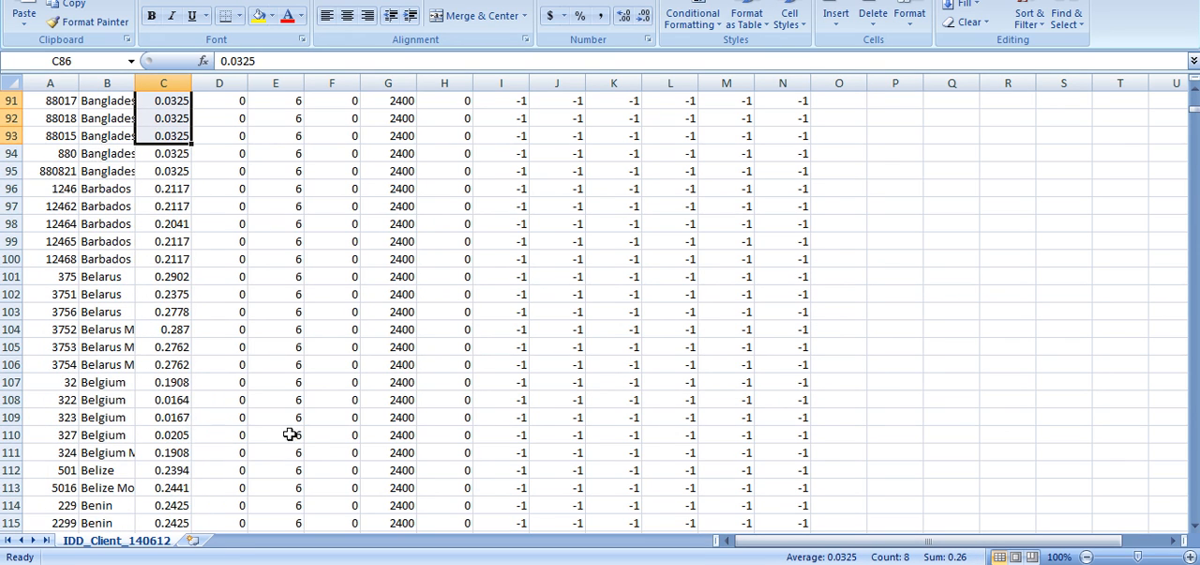
{"action": "scroll", "coordinate": [234, 426], "scroll_direction": "up", "scroll_amount": 10}
{"action": "scroll", "coordinate": [235, 426], "scroll_direction": "down", "scroll_amount": 17}
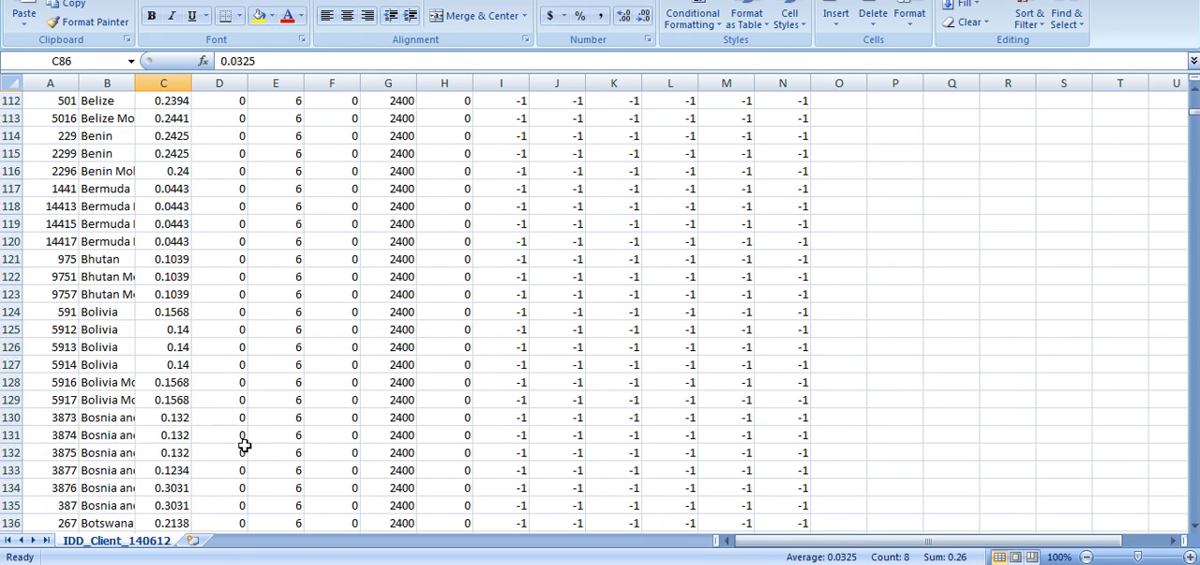
{"action": "scroll", "coordinate": [290, 316], "scroll_direction": "down", "scroll_amount": 7}
{"action": "scroll", "coordinate": [290, 316], "scroll_direction": "up", "scroll_amount": 20}
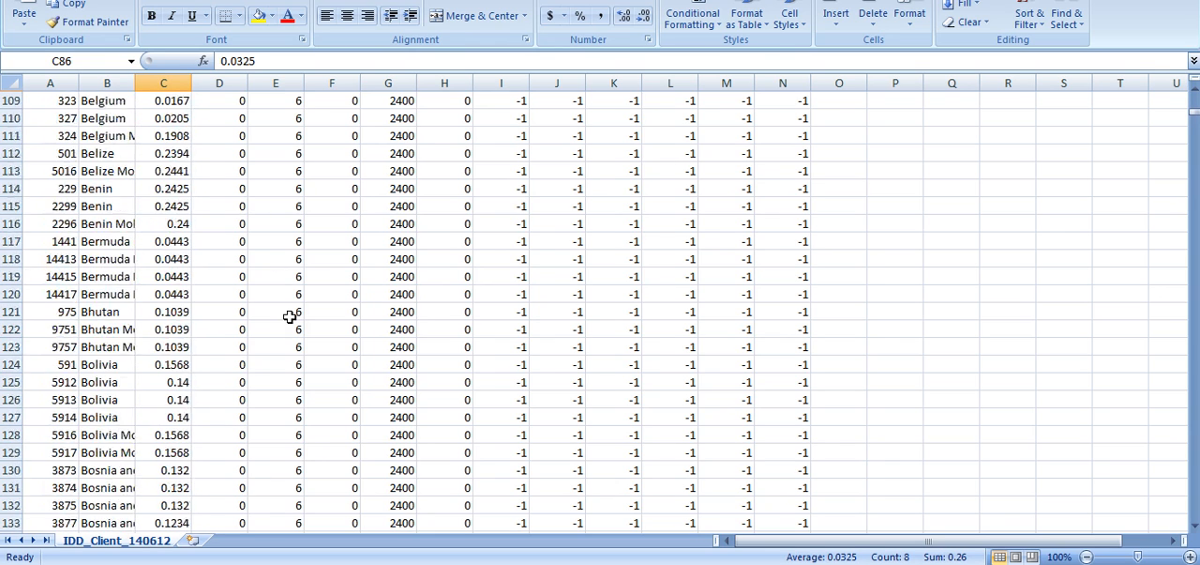
{"action": "scroll", "coordinate": [290, 316], "scroll_direction": "up", "scroll_amount": 6}
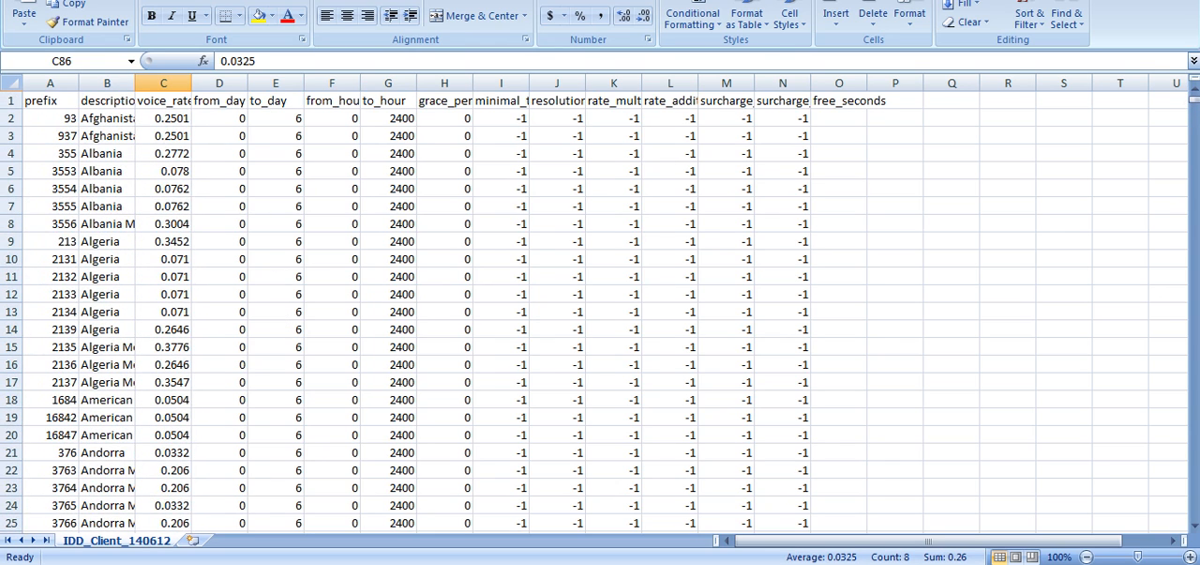
Save IDD_Client_140612.csv in its CSV format and close Excel, declining the further save.
{"action": "key", "text": "ctrl+s"}
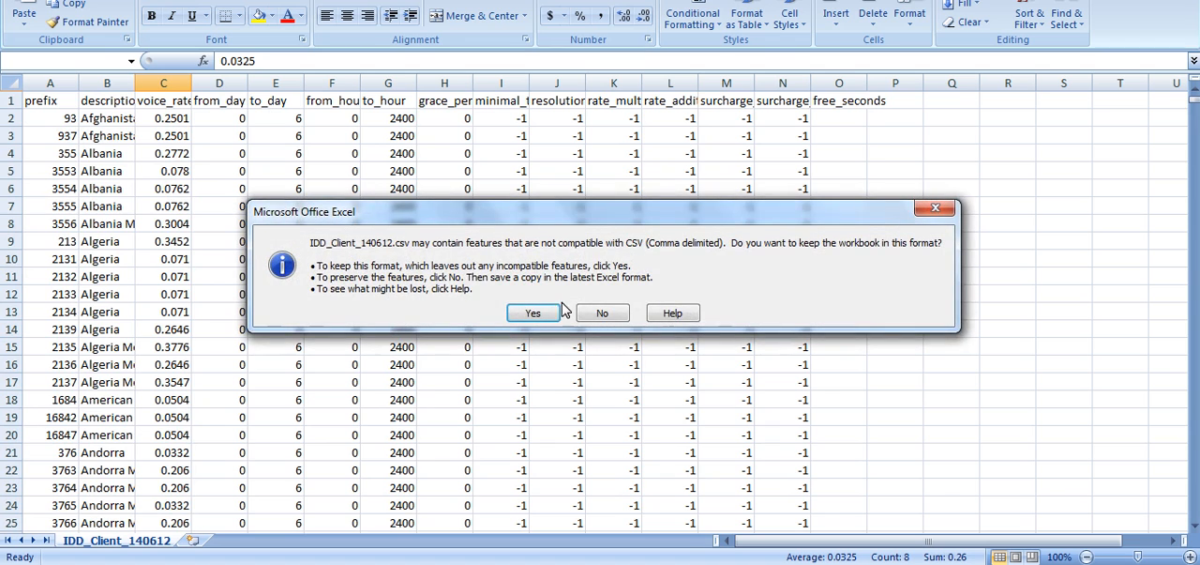
{"action": "left_click", "coordinate": [531, 313]}
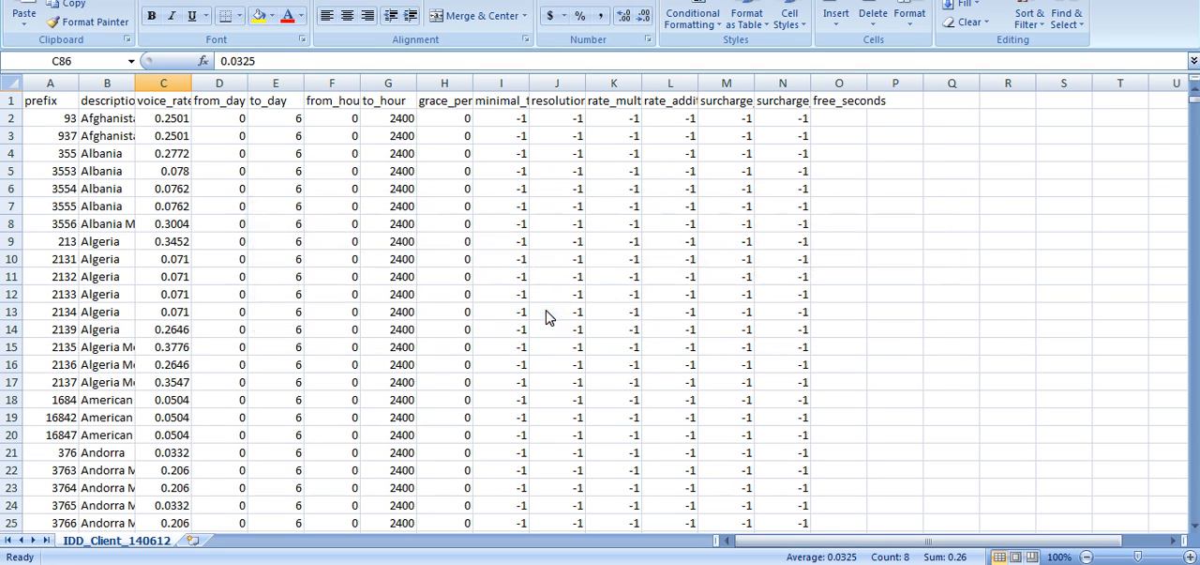
{"action": "key", "text": "alt+F4"}
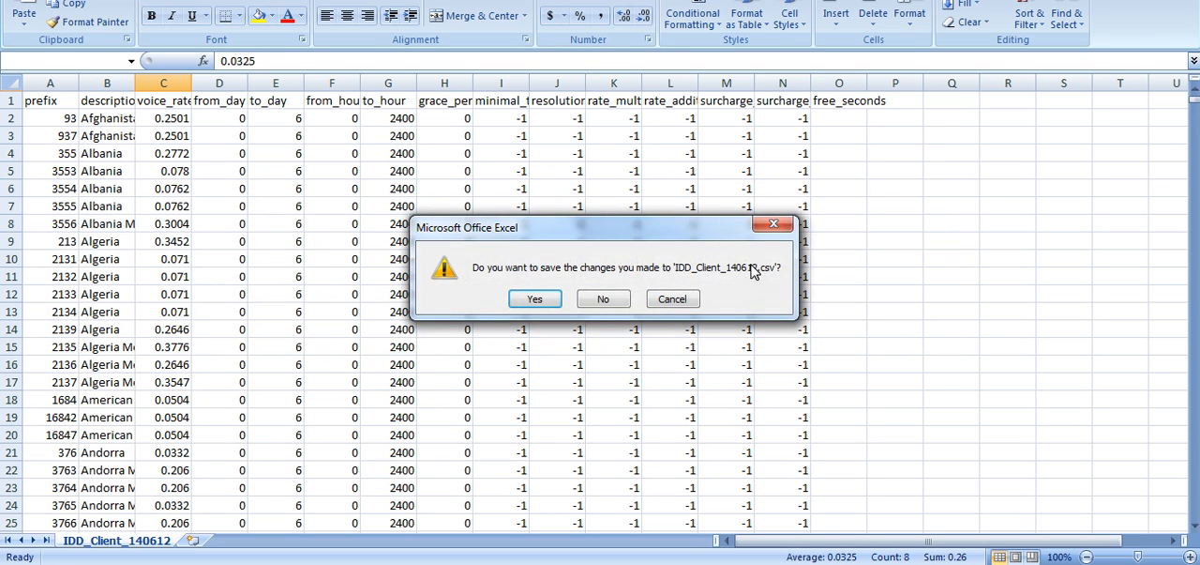
{"action": "left_click", "coordinate": [611, 301]}
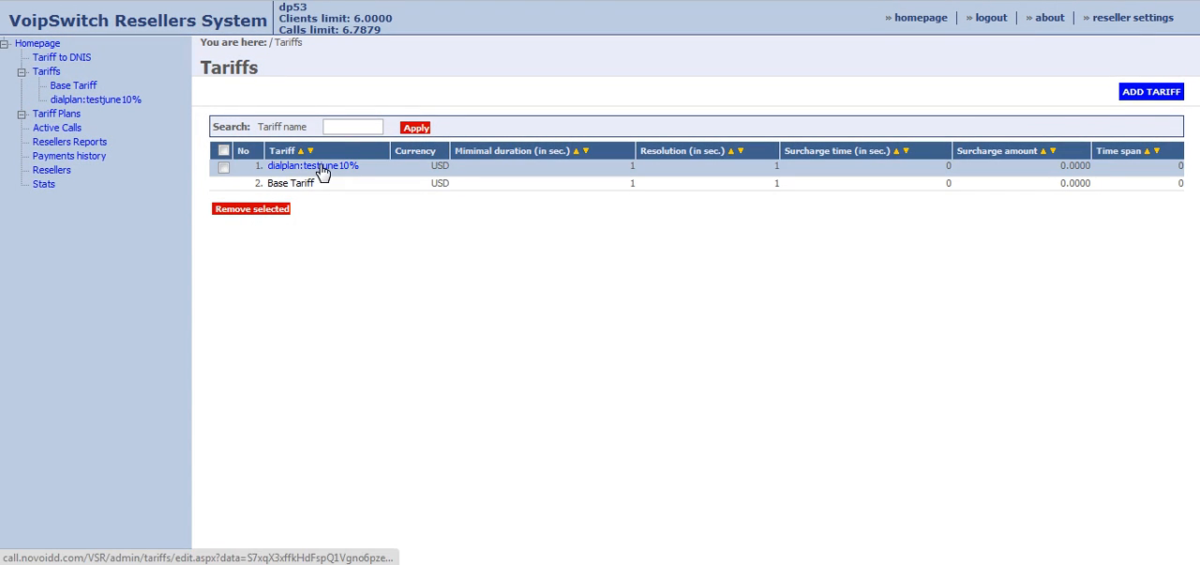
Import IDD_Client_140612.csv from the Downloads folder into the dialplan:testjune10% tariff, with USD as the source currency.
{"action": "left_click", "coordinate": [87, 100]}
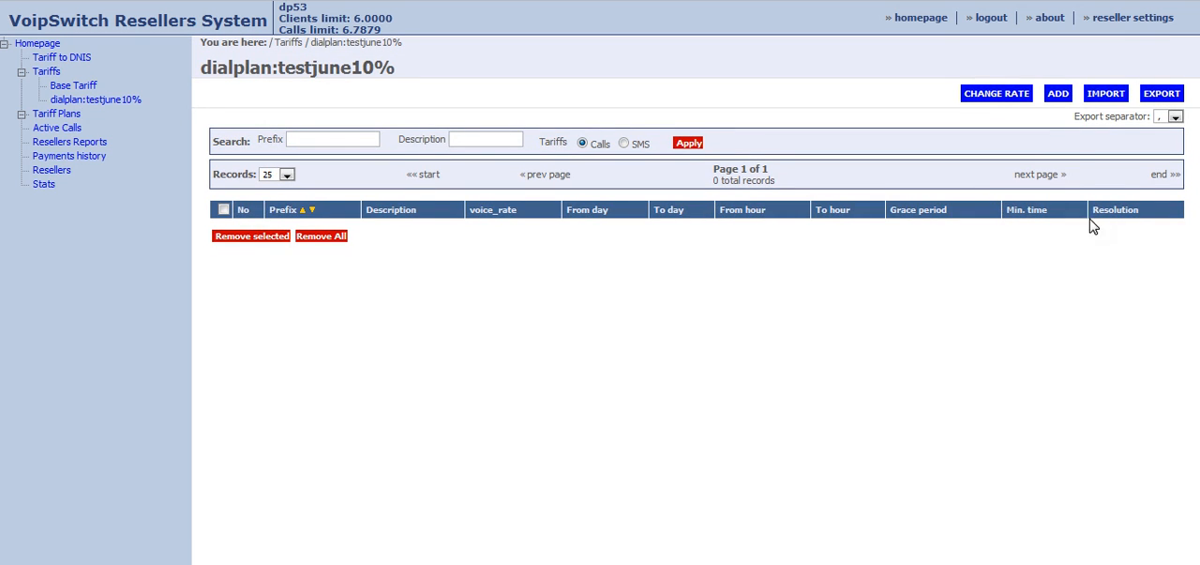
{"action": "left_click", "coordinate": [1109, 97]}
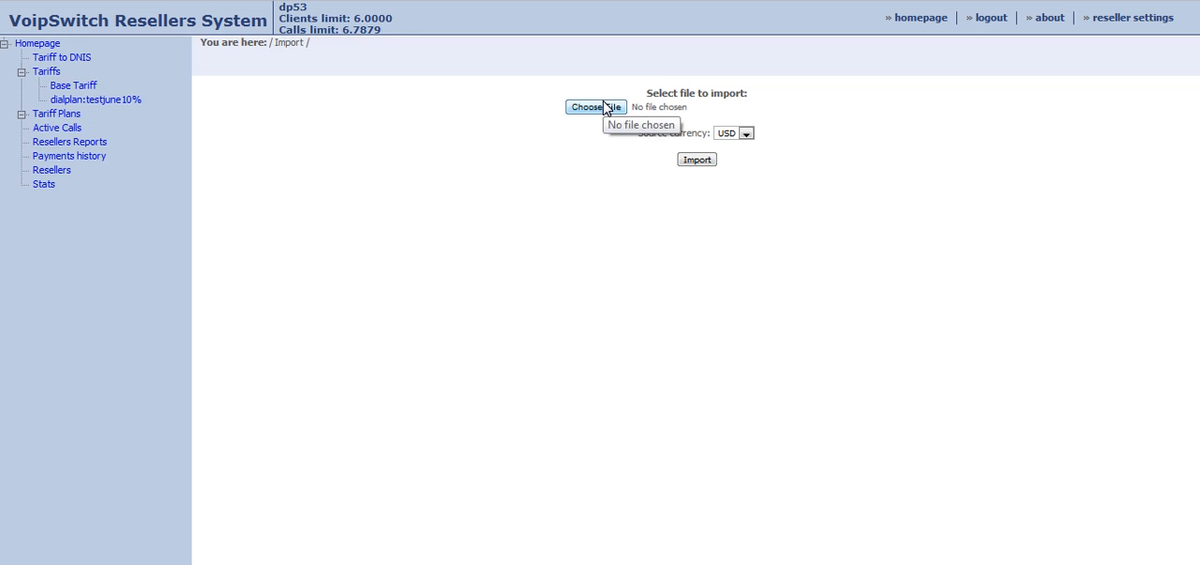
{"action": "left_click", "coordinate": [607, 109]}
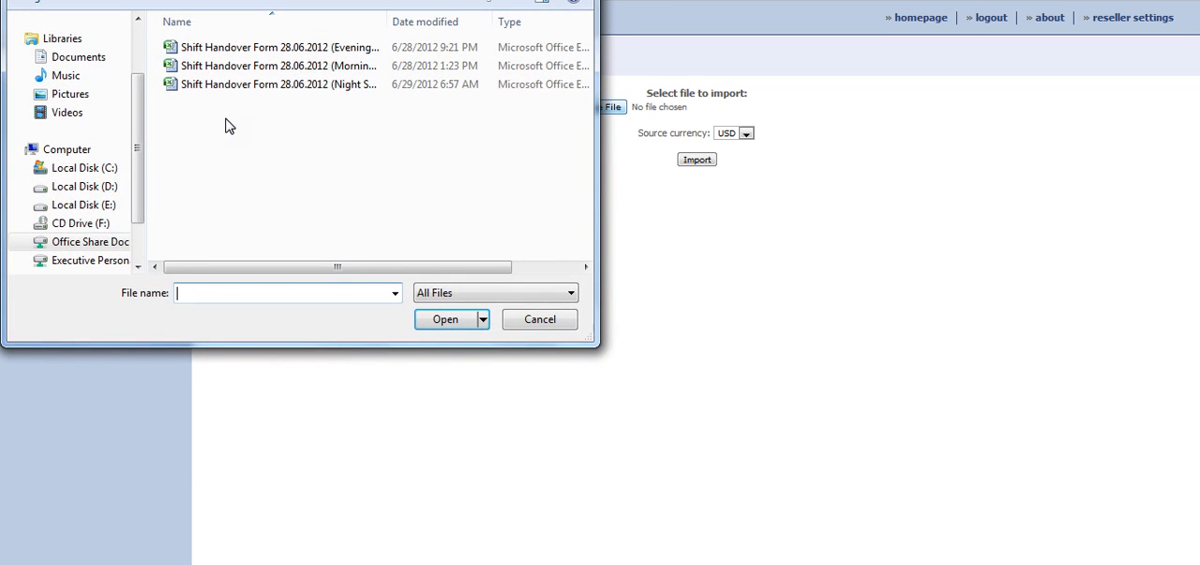
{"action": "left_click", "coordinate": [105, 62]}
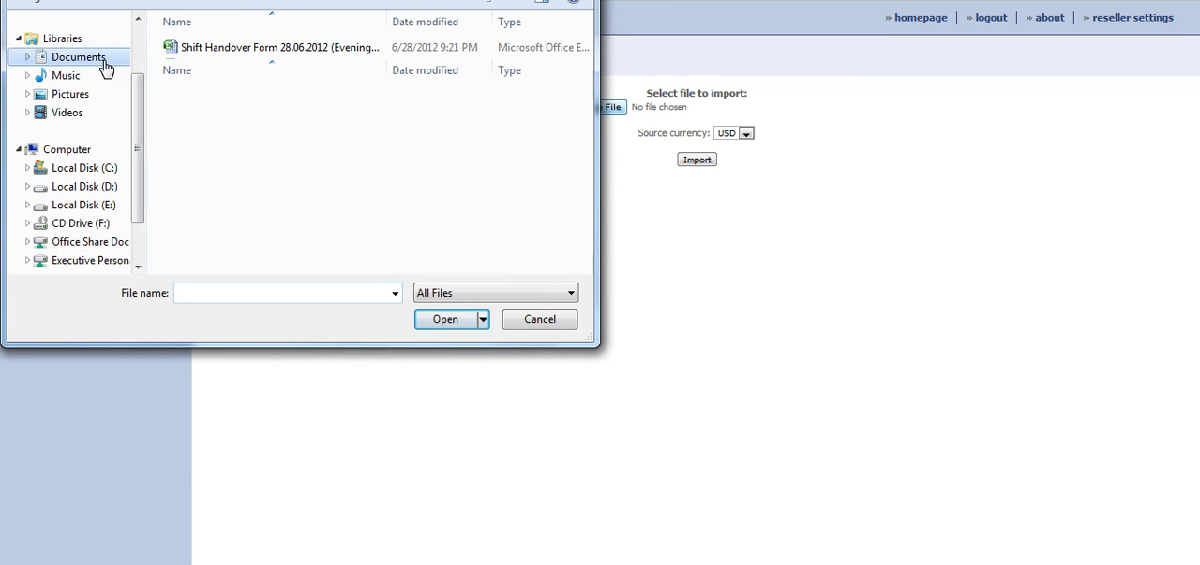
{"action": "left_click_drag", "start_coordinate": [137, 125], "coordinate": [137, 79]}
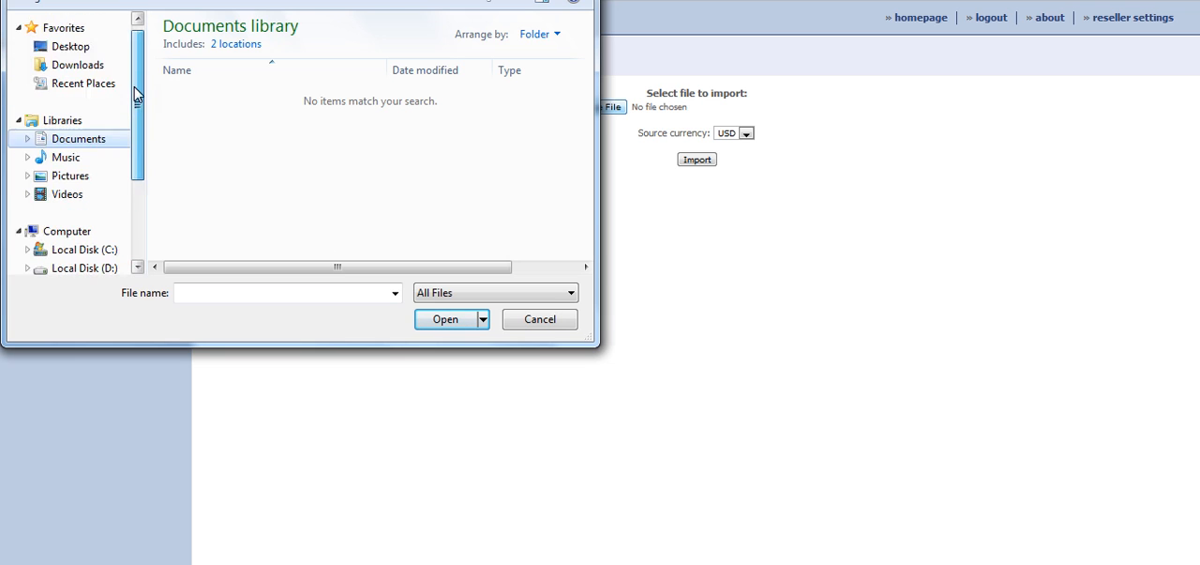
{"action": "left_click", "coordinate": [65, 64]}
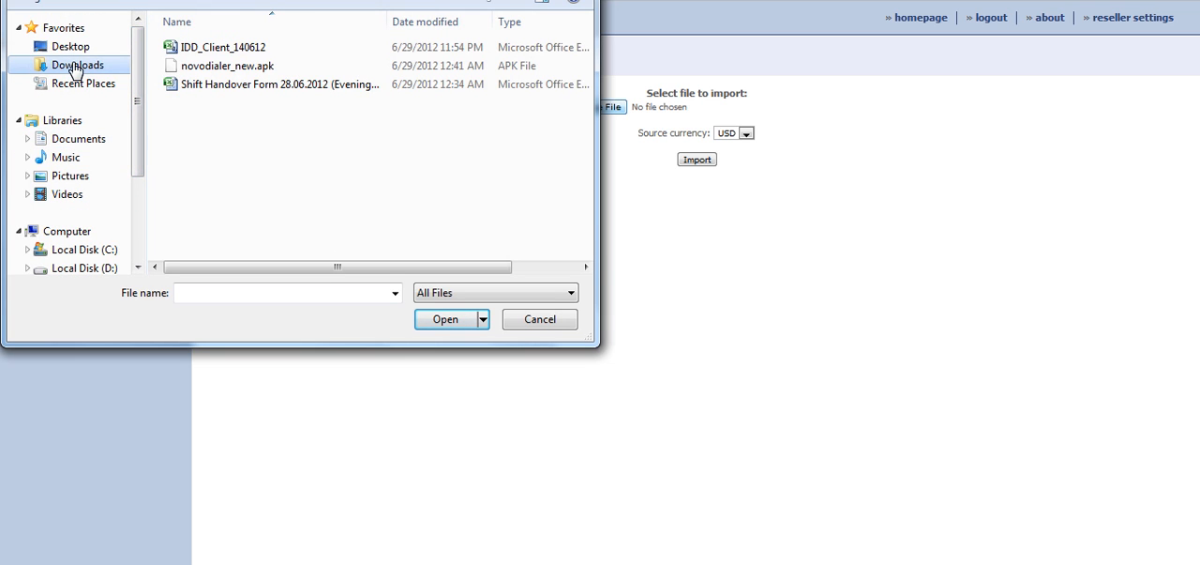
{"action": "left_click", "coordinate": [219, 49]}
{"action": "left_click", "coordinate": [456, 325]}
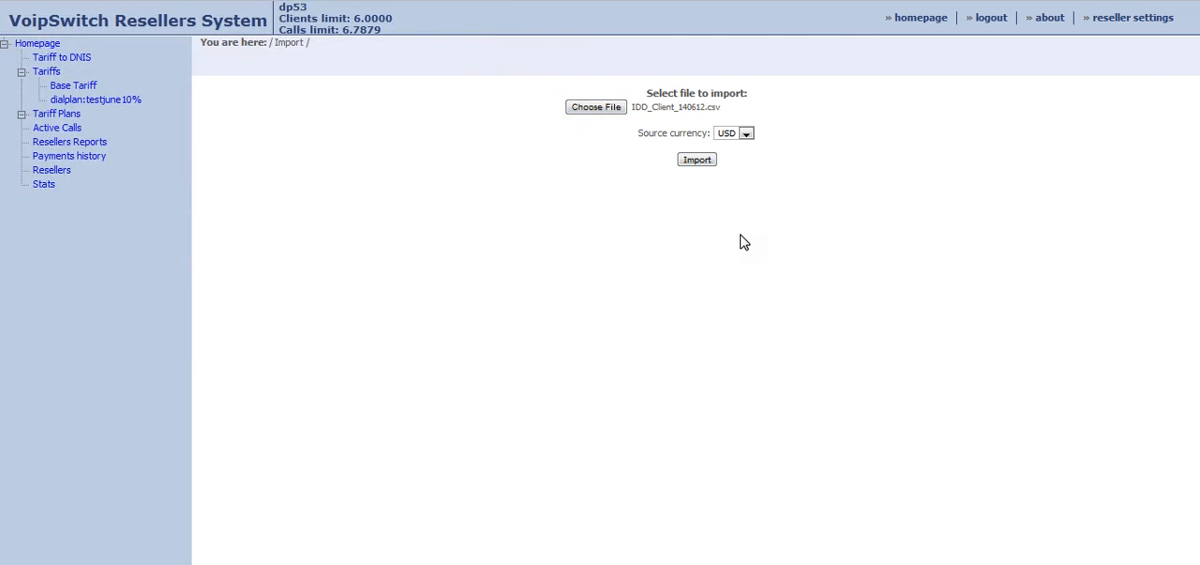
{"action": "left_click", "coordinate": [694, 159]}
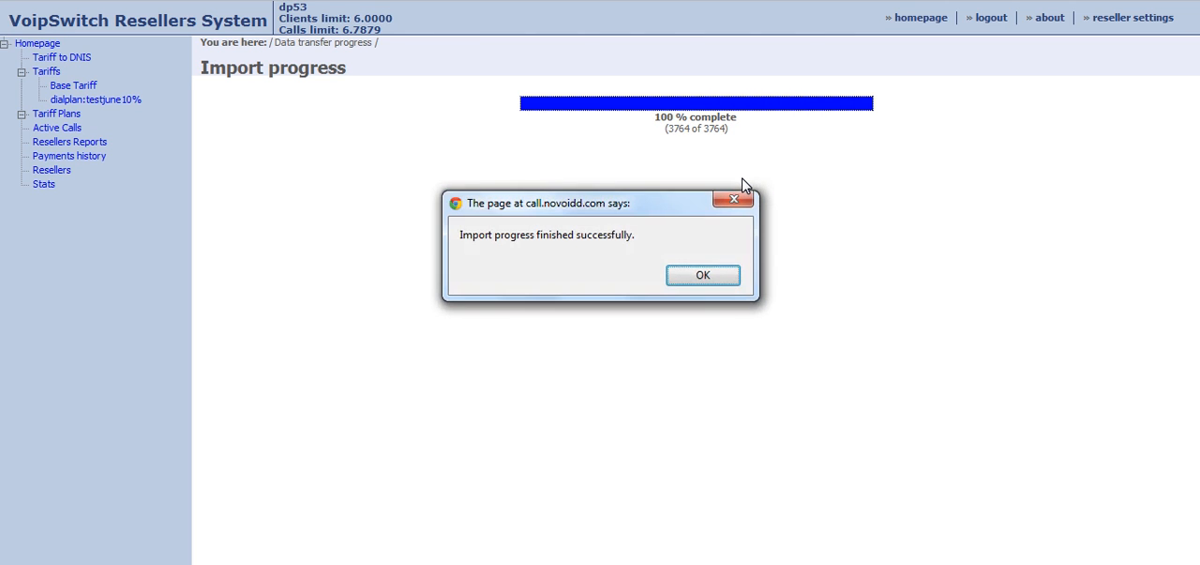
{"action": "left_click", "coordinate": [703, 274]}
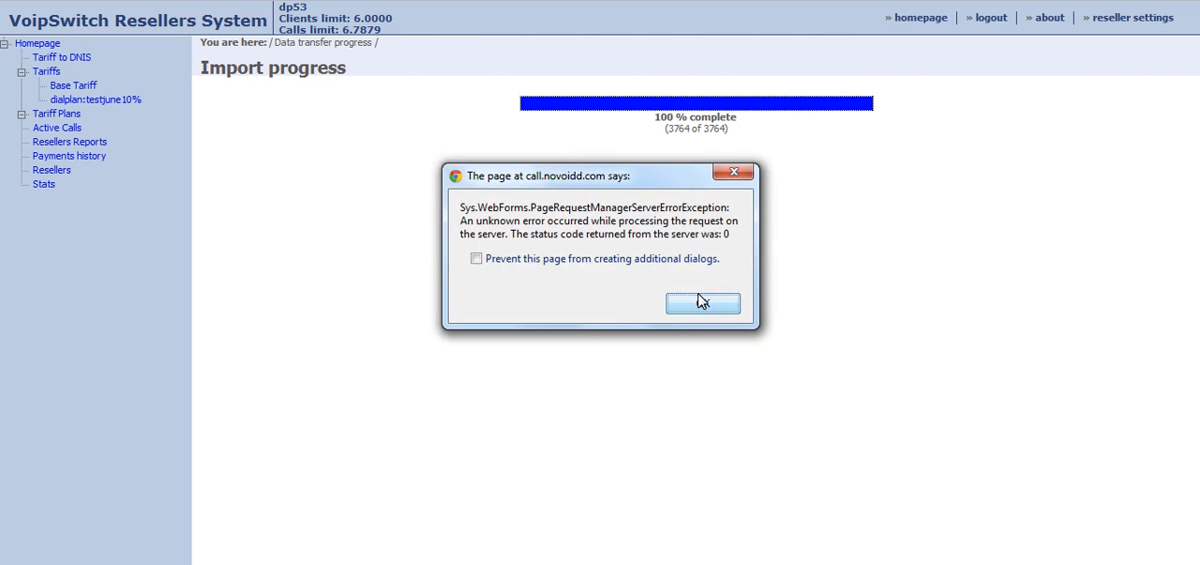
{"action": "left_click", "coordinate": [703, 300]}
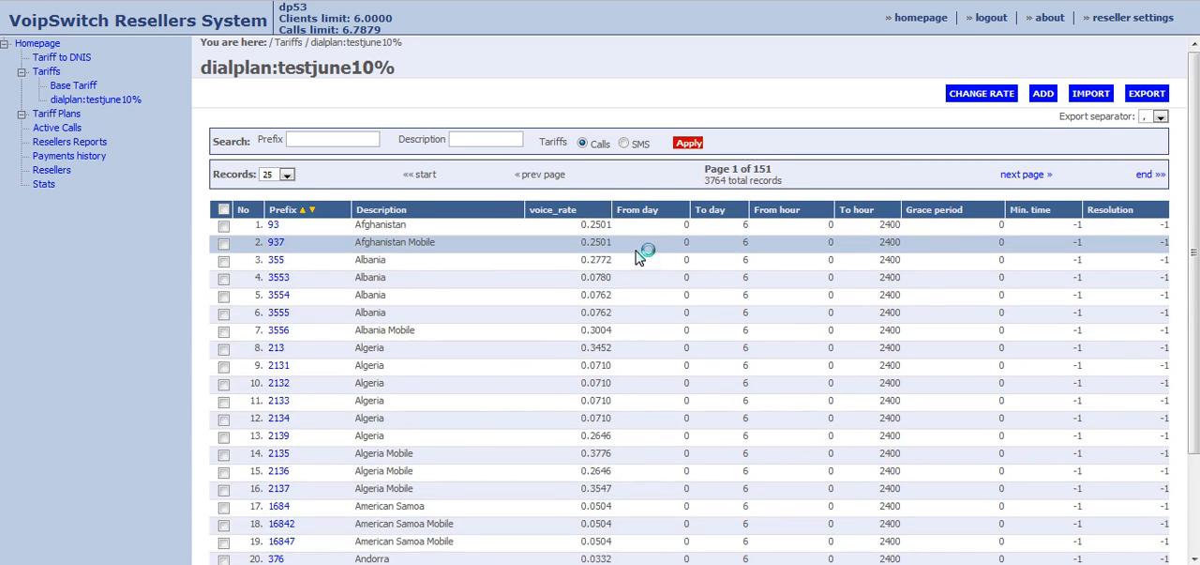
Change the voice rates of the dialplan:testjune10% tariff by 10 percent and close the rate change window.
{"action": "scroll", "coordinate": [614, 236], "scroll_direction": "down", "scroll_amount": 3}
{"action": "scroll", "coordinate": [614, 235], "scroll_direction": "up", "scroll_amount": 3}
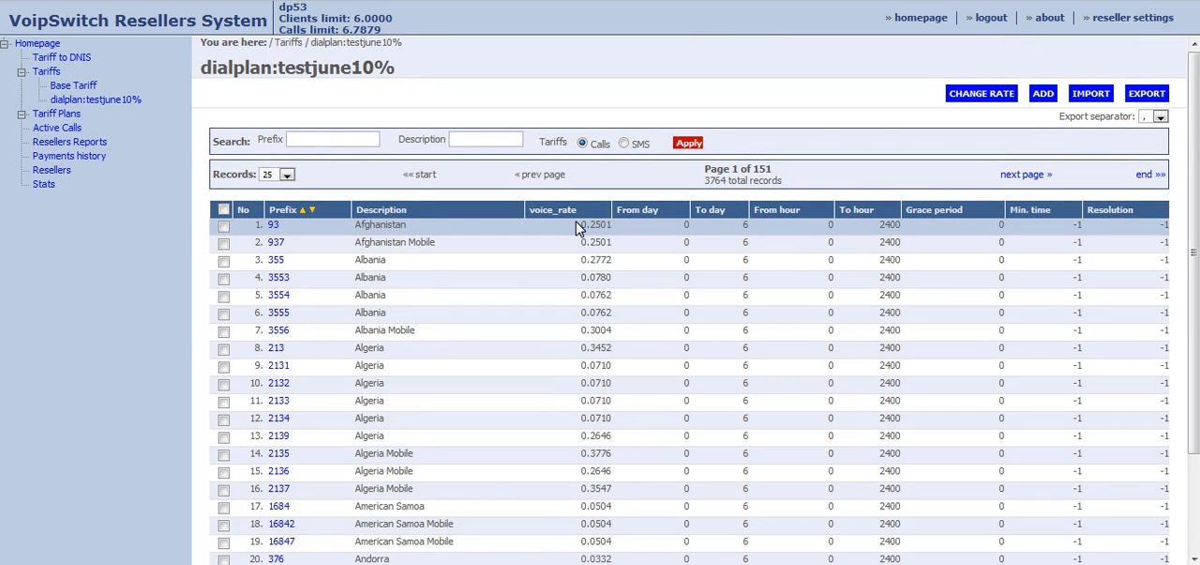
{"action": "left_click", "coordinate": [1001, 96]}
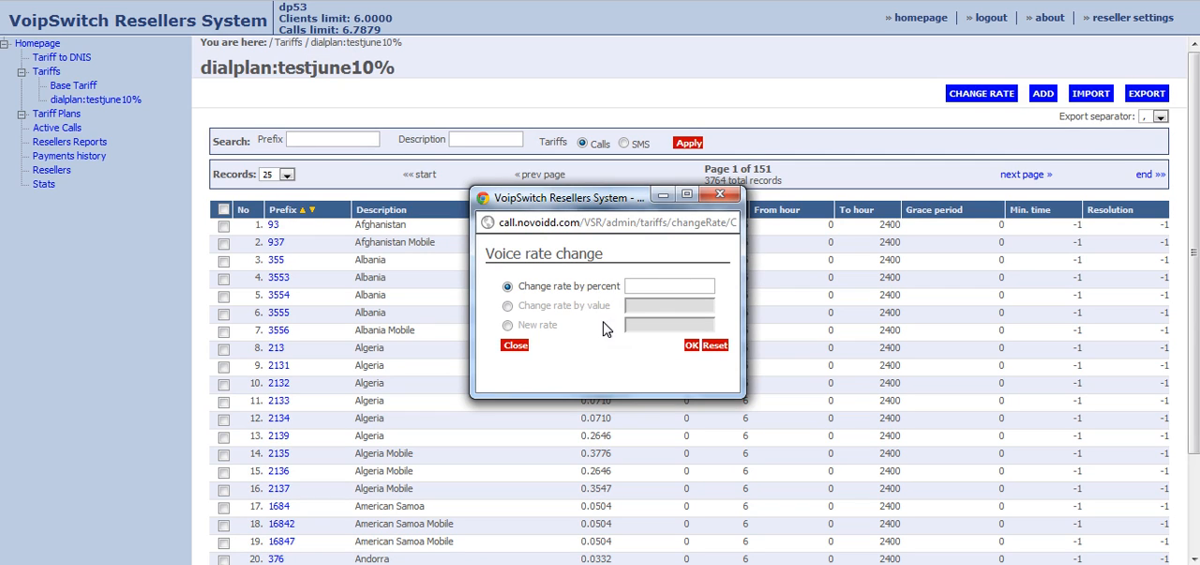
{"action": "left_click", "coordinate": [721, 194]}
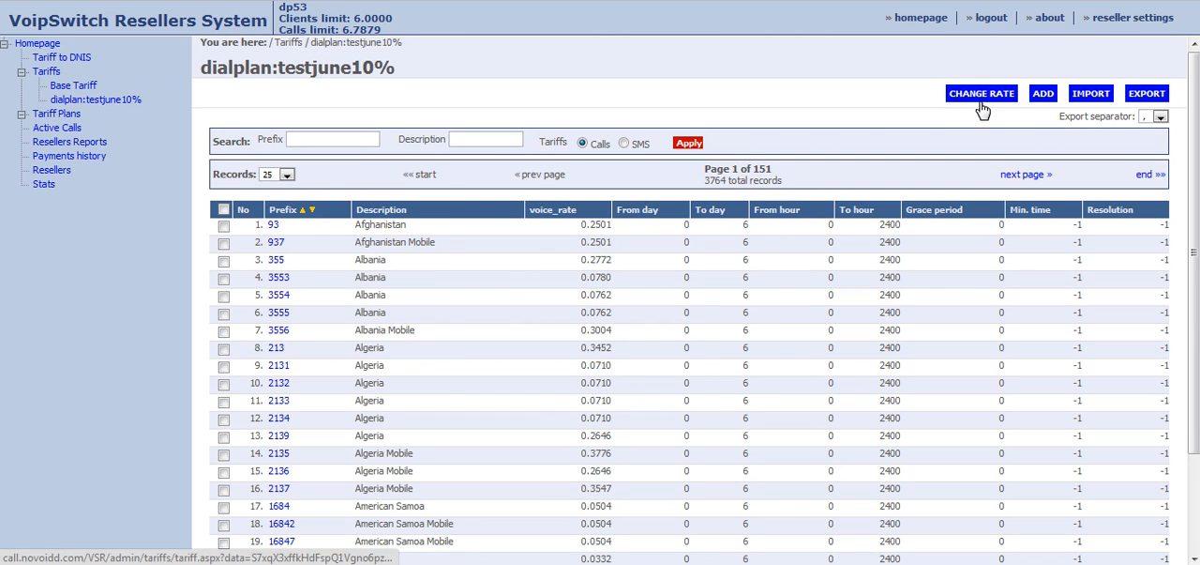
{"action": "left_click", "coordinate": [982, 97]}
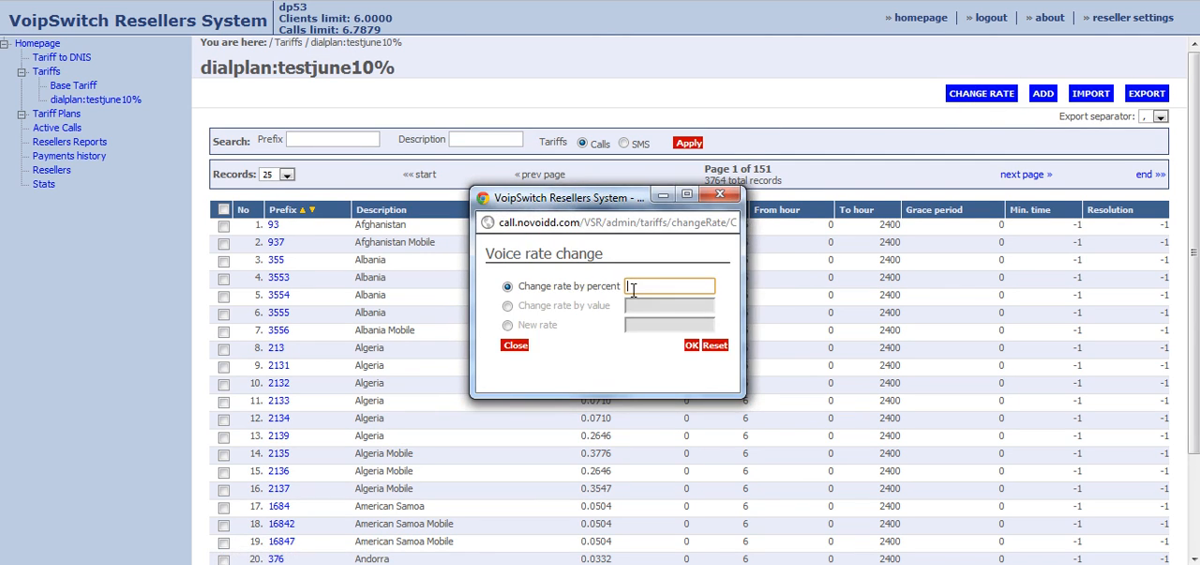
{"action": "type", "text": "10"}
{"action": "left_click", "coordinate": [692, 346]}
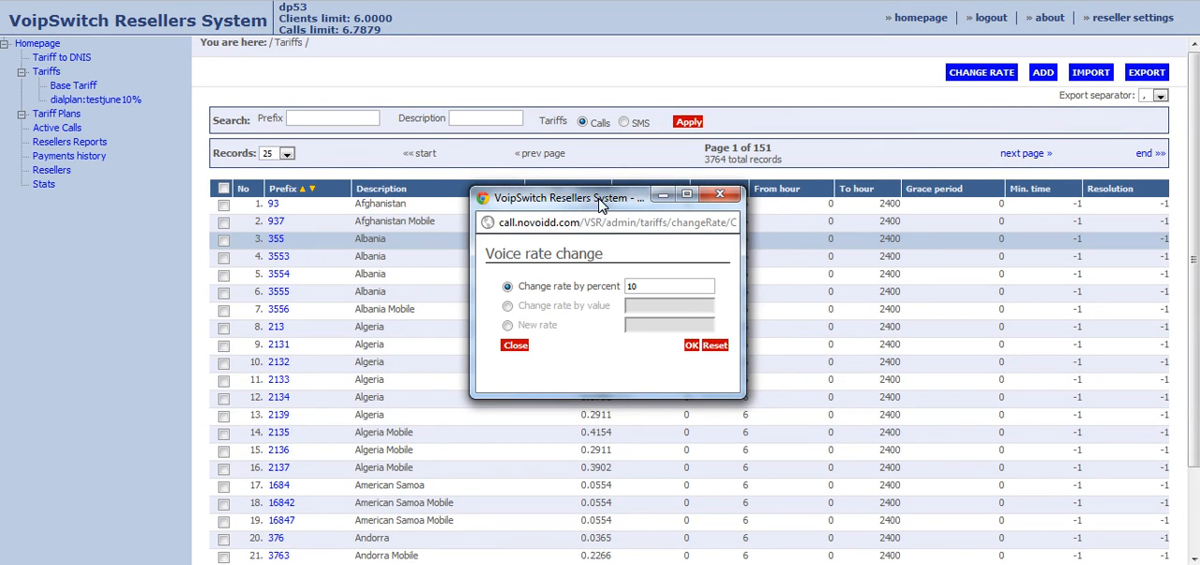
{"action": "left_click_drag", "start_coordinate": [600, 204], "coordinate": [476, 270]}
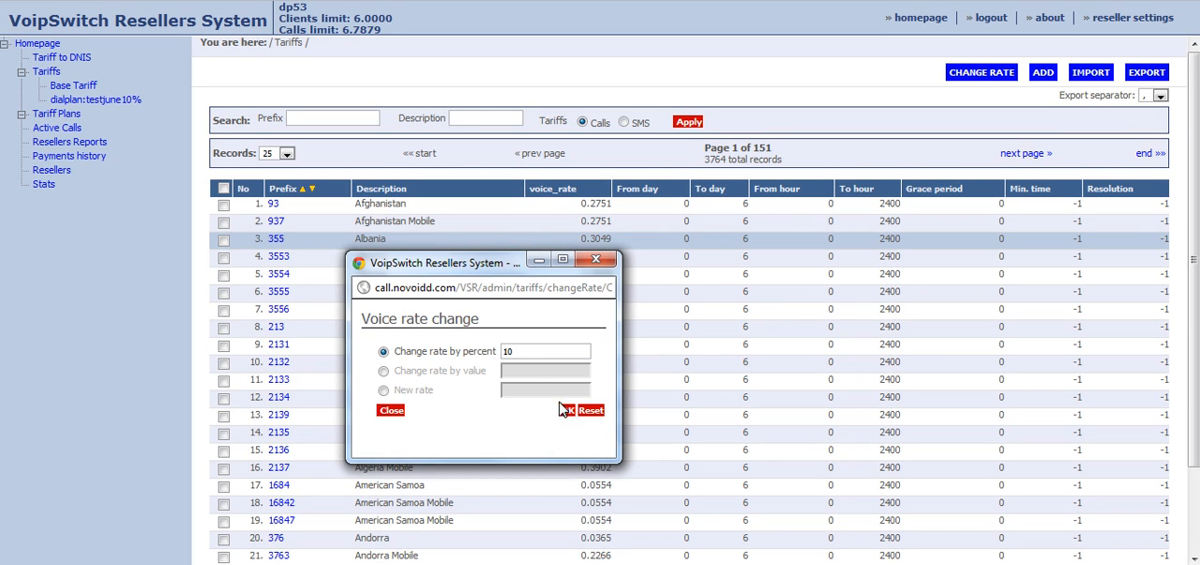
{"action": "left_click", "coordinate": [391, 410]}
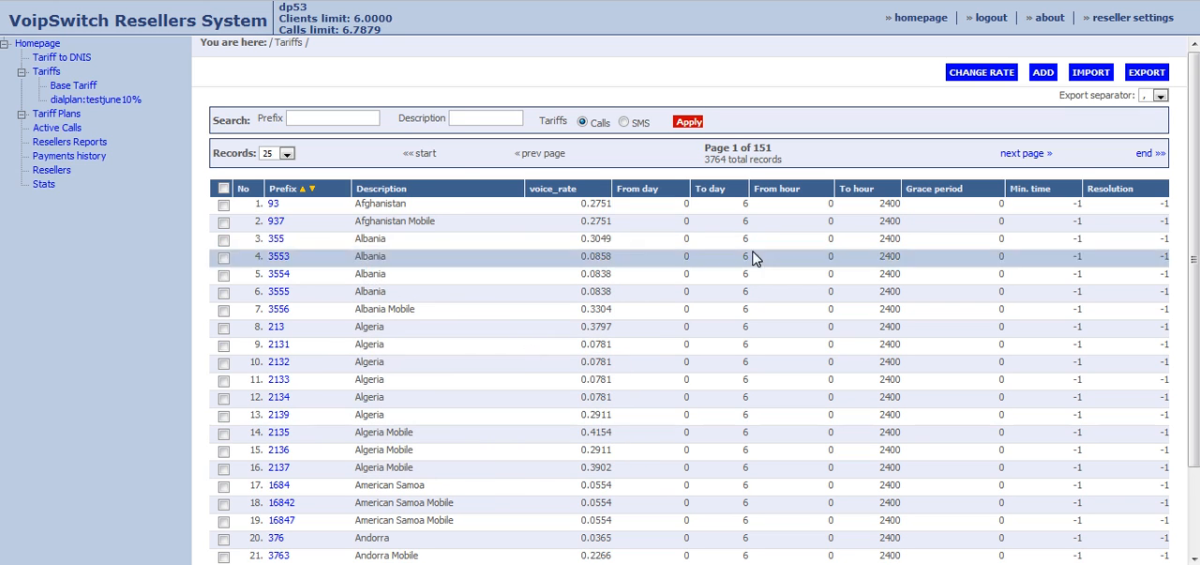
Check the changed Afghanistan voice rate, and look up the rates for prefix 880 and prefix 91.
{"action": "left_click_drag", "start_coordinate": [611, 204], "coordinate": [600, 204]}
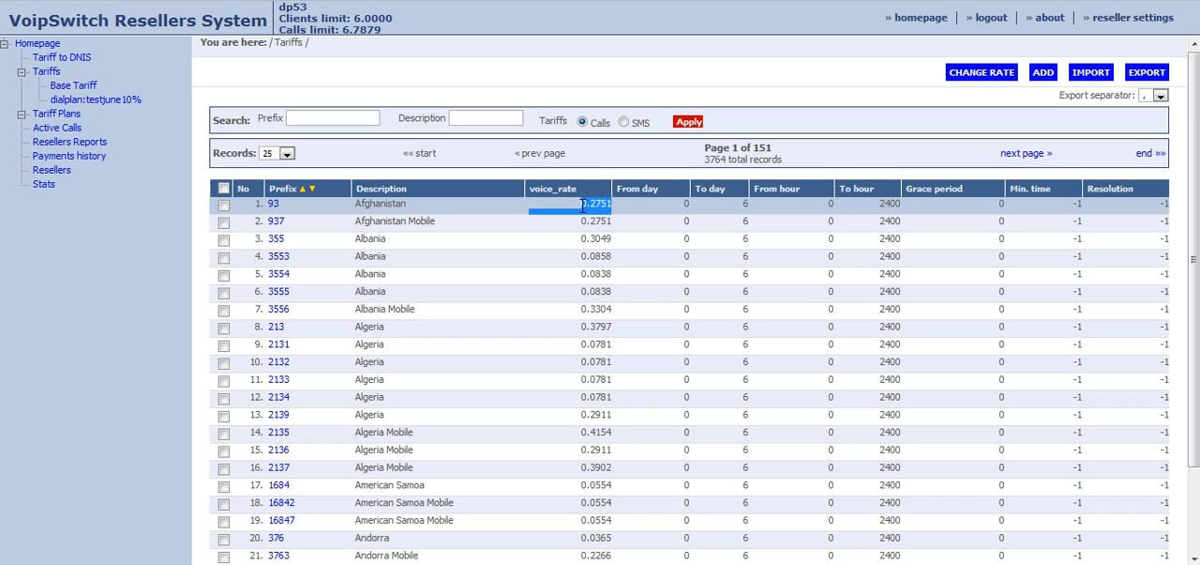
{"action": "left_click", "coordinate": [600, 203]}
{"action": "left_click", "coordinate": [356, 117]}
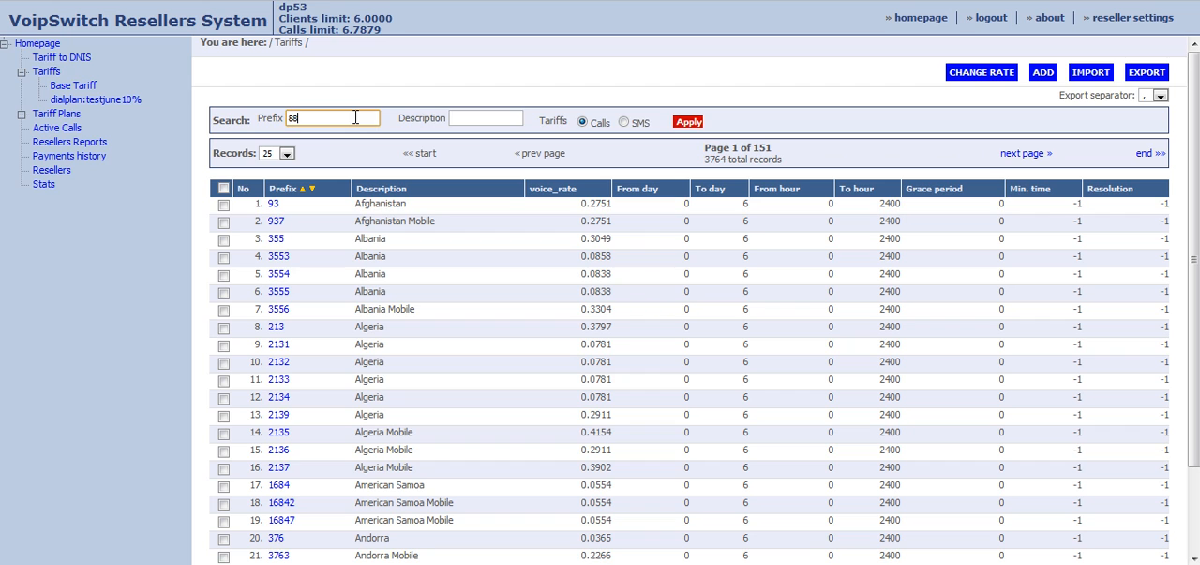
{"action": "key", "text": "Return"}
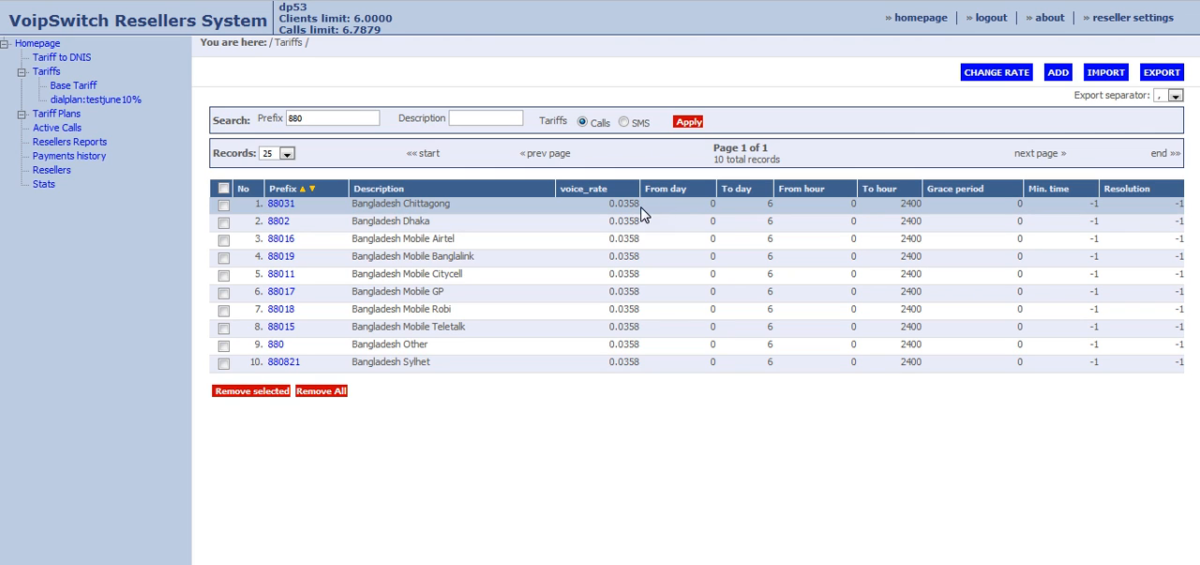
{"action": "left_click_drag", "start_coordinate": [315, 116], "coordinate": [268, 114]}
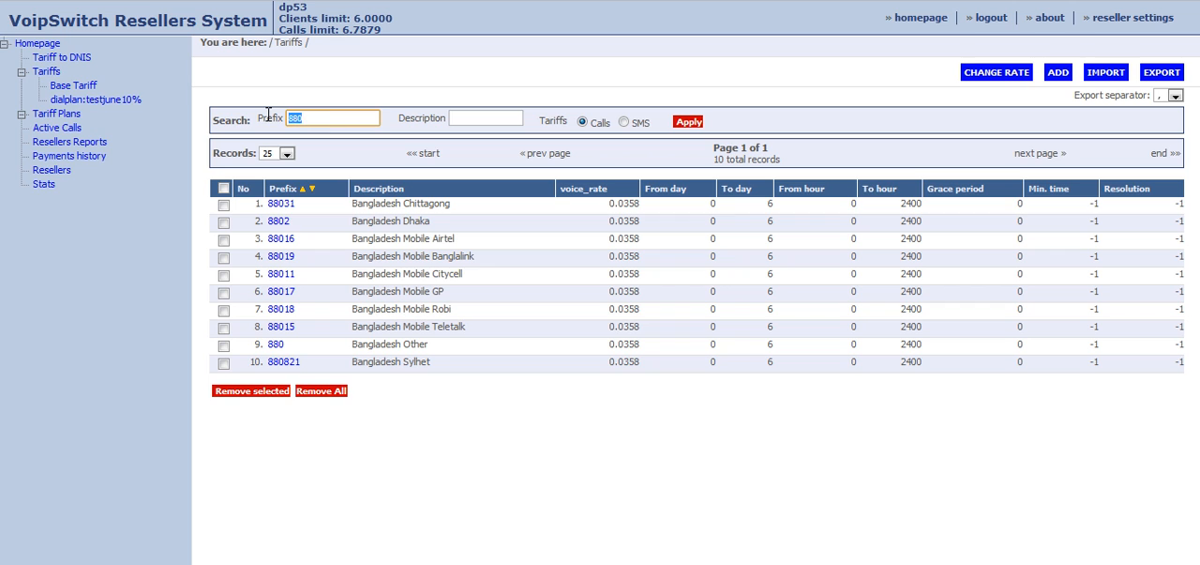
{"action": "key", "text": "Return"}
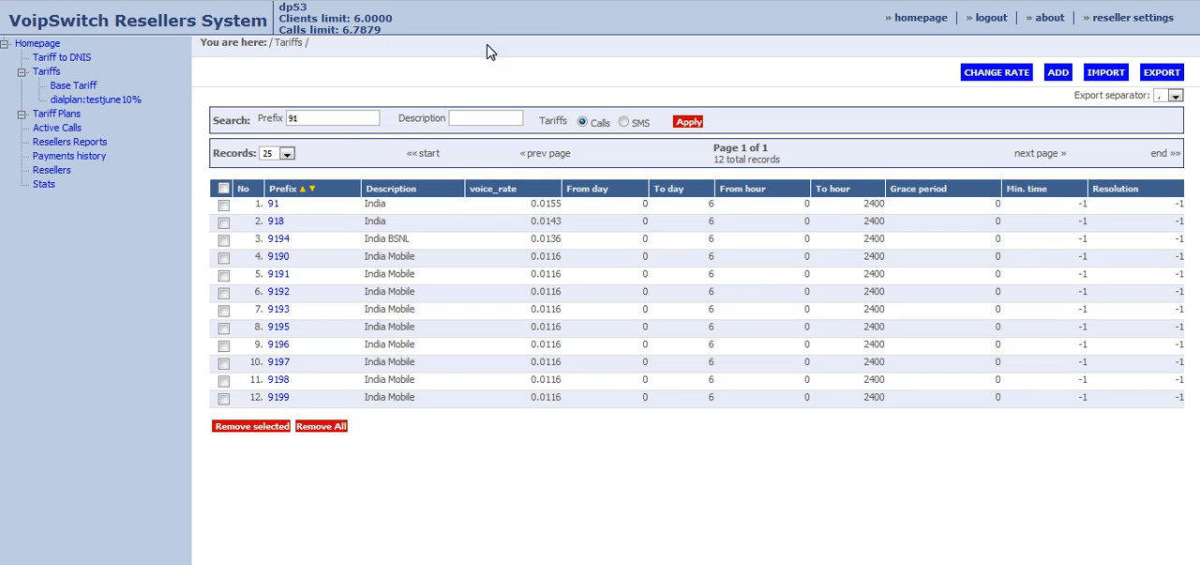
Filter dialplan:testjune10% by prefix 880 and save the Bangladesh Chittagong entry with a voice rate of 0.0358.
{"action": "left_click", "coordinate": [122, 100]}
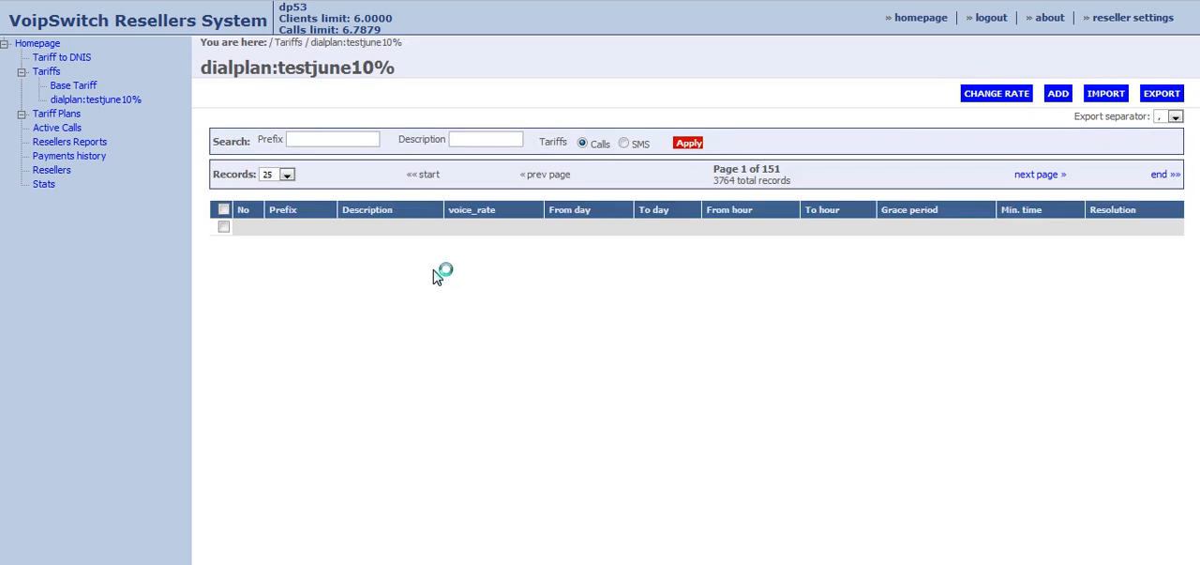
{"action": "type", "text": "880"}
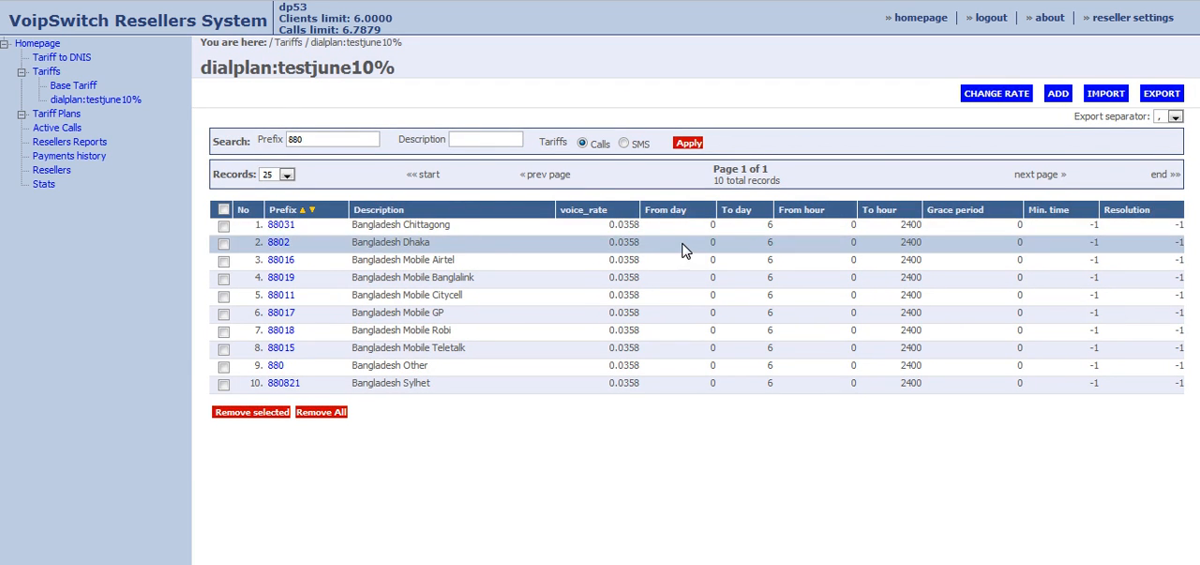
{"action": "left_click", "coordinate": [286, 231]}
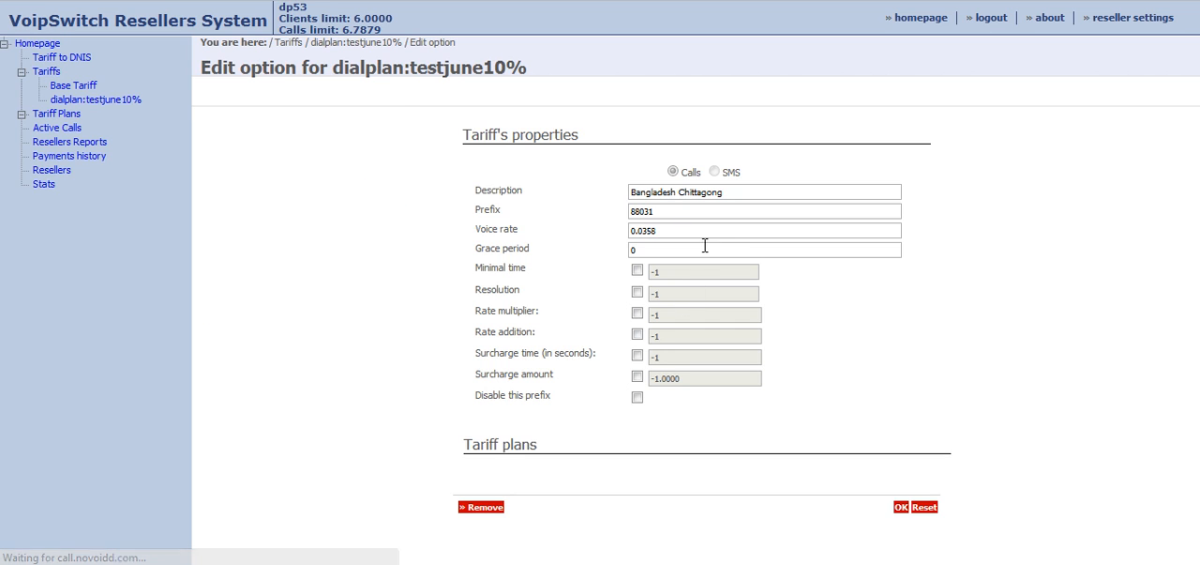
{"action": "left_click_drag", "start_coordinate": [660, 231], "coordinate": [641, 237]}
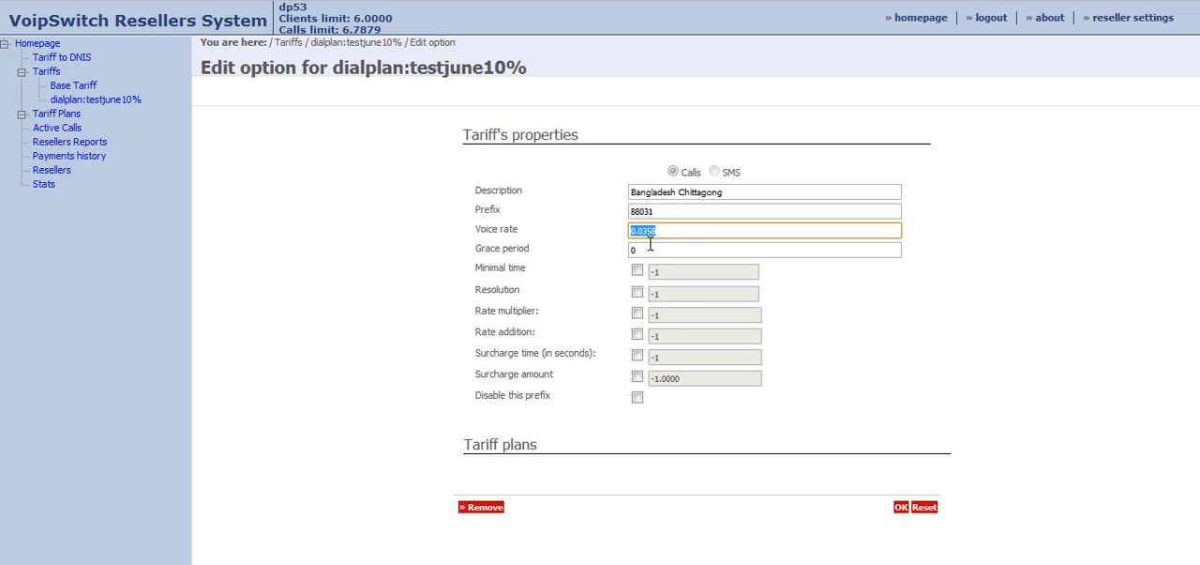
{"action": "left_click", "coordinate": [666, 231]}
{"action": "left_click", "coordinate": [901, 507]}
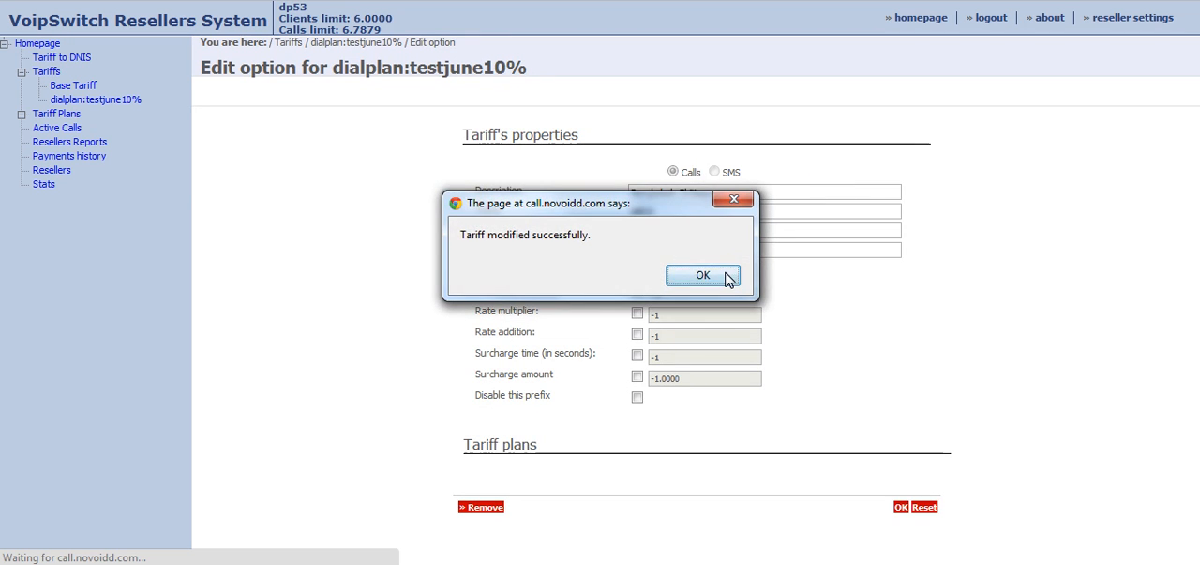
{"action": "left_click", "coordinate": [705, 276]}
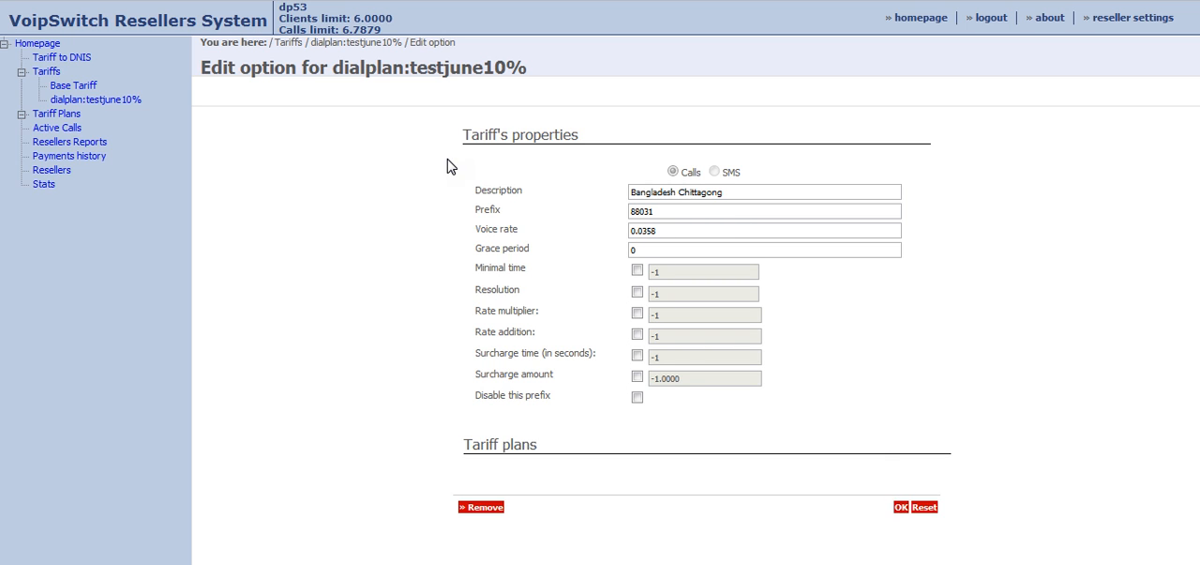
Start adding a new reseller and enter its login, the account password and the identifier dp5.
{"action": "left_click", "coordinate": [79, 114]}
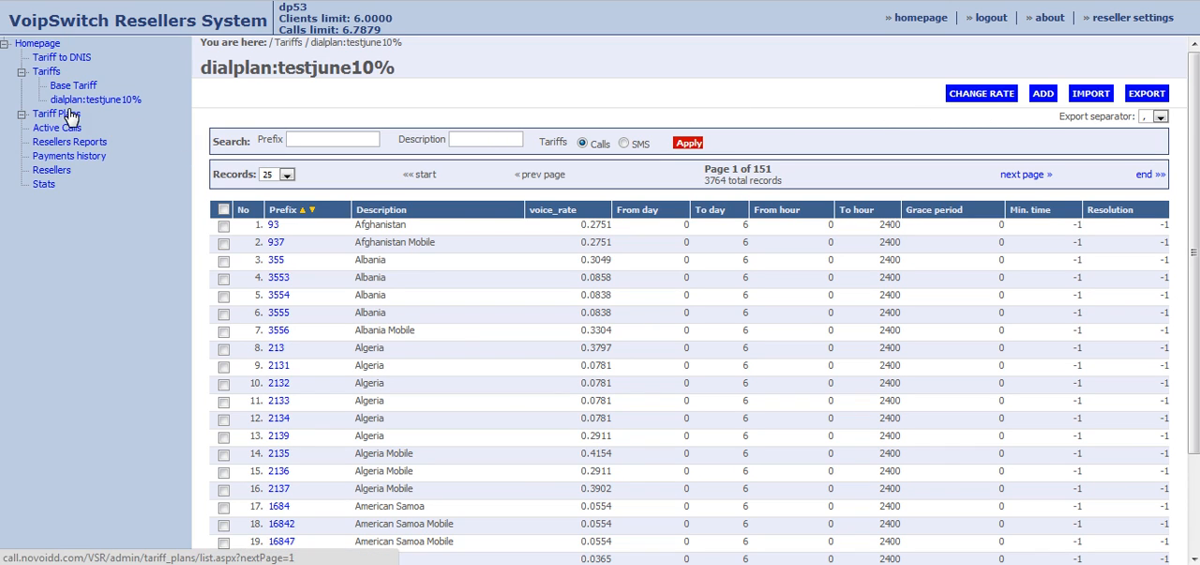
{"action": "left_click", "coordinate": [65, 176]}
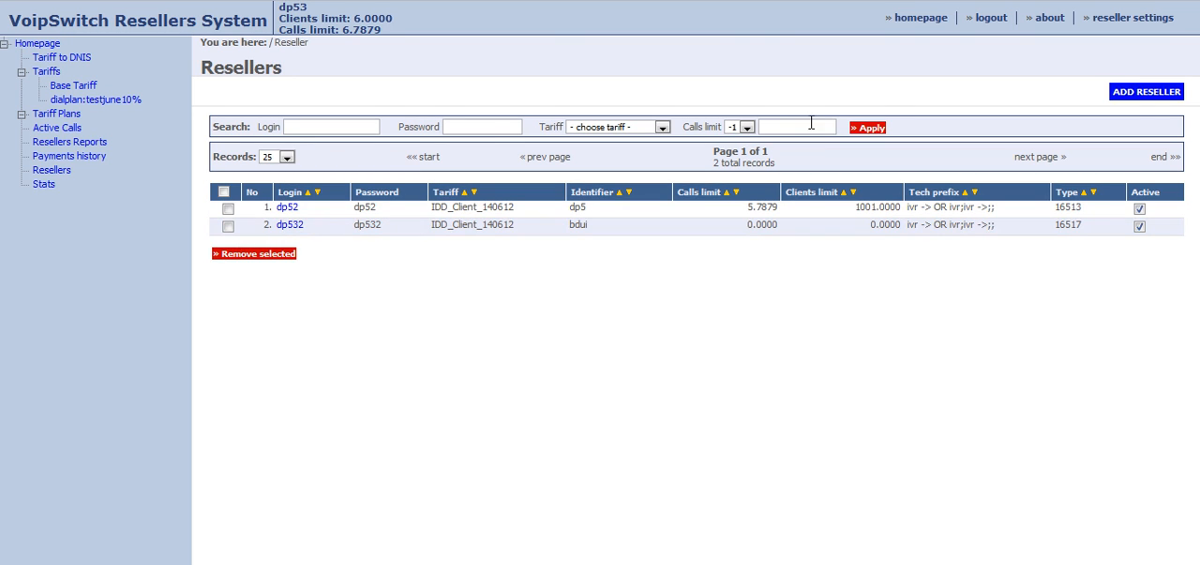
{"action": "left_click", "coordinate": [1154, 93]}
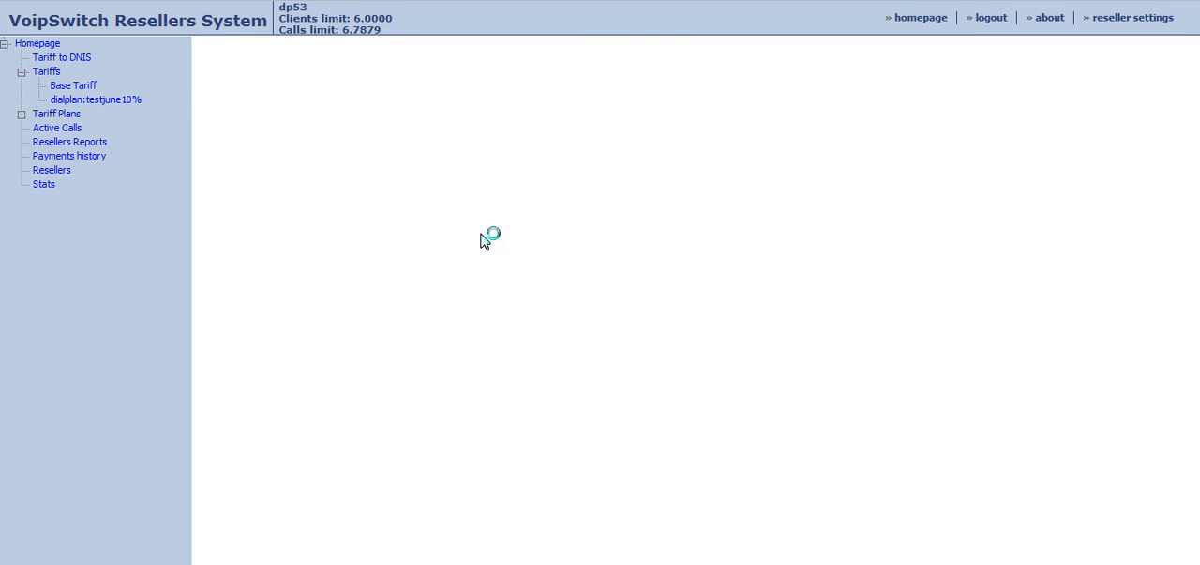
{"action": "left_click", "coordinate": [579, 168]}
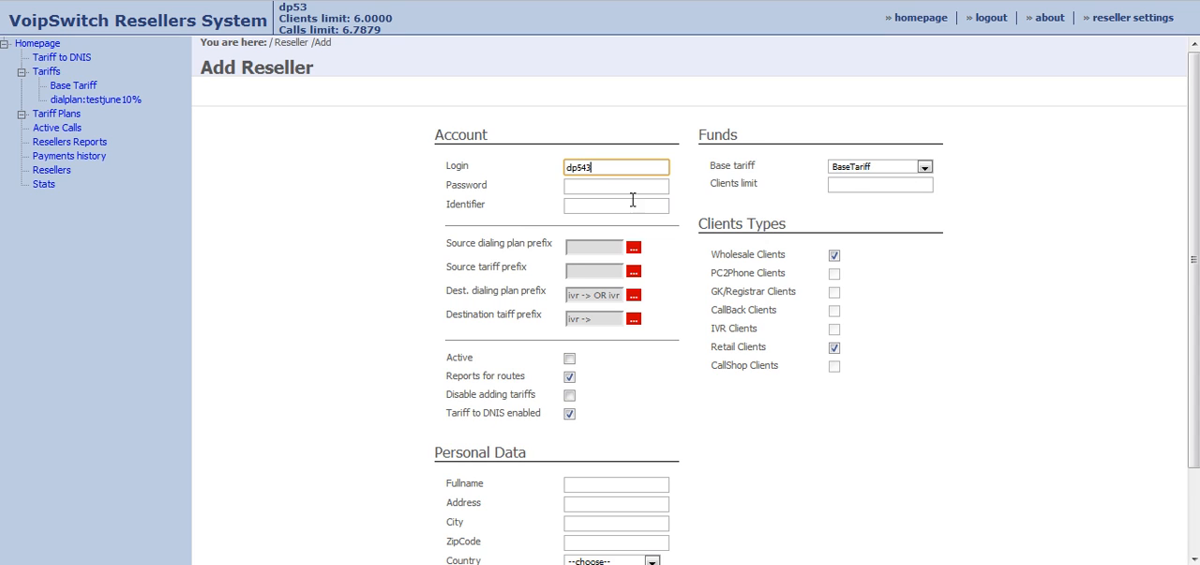
{"action": "left_click", "coordinate": [600, 188]}
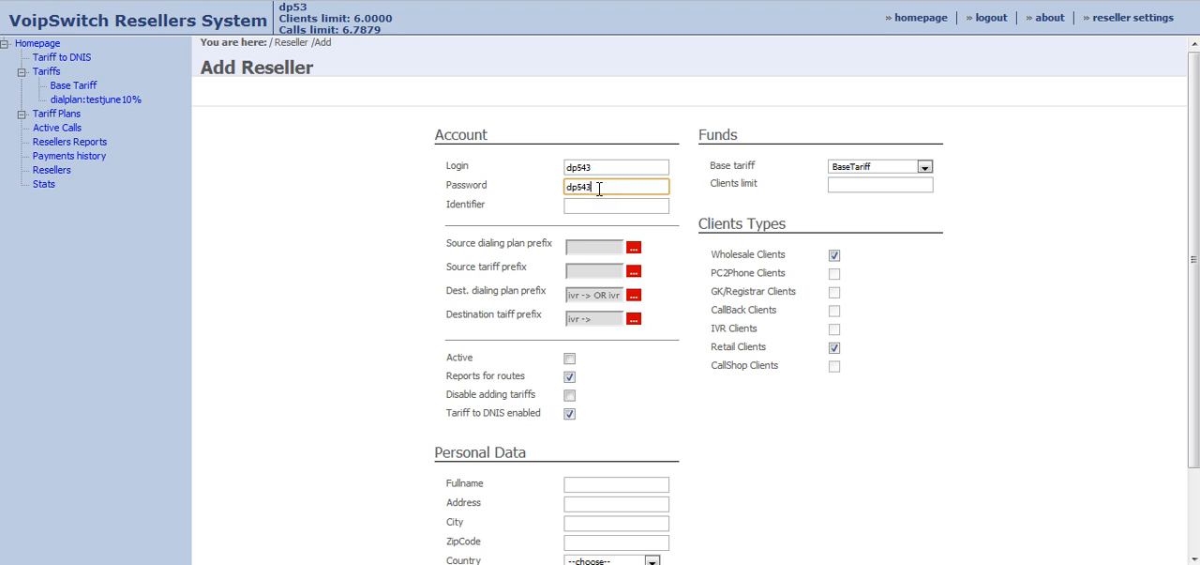
{"action": "left_click", "coordinate": [579, 207]}
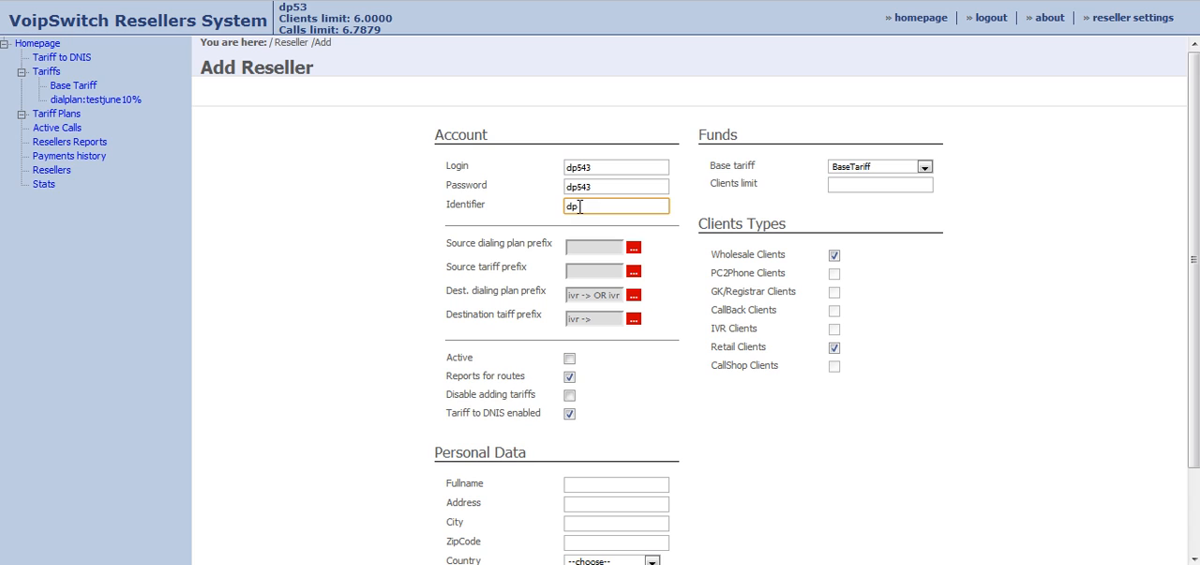
Assign dialplan:testjune10% as the new reseller's base tariff and set its clients limit to 100000.
{"action": "left_click", "coordinate": [854, 169]}
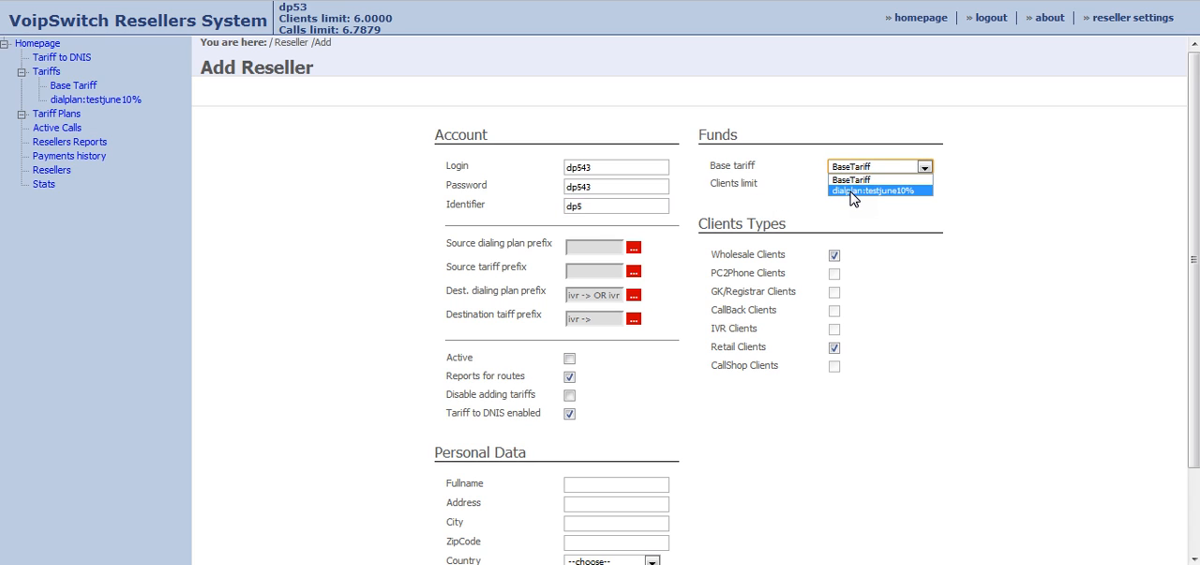
{"action": "left_click", "coordinate": [854, 191]}
{"action": "left_click", "coordinate": [859, 186]}
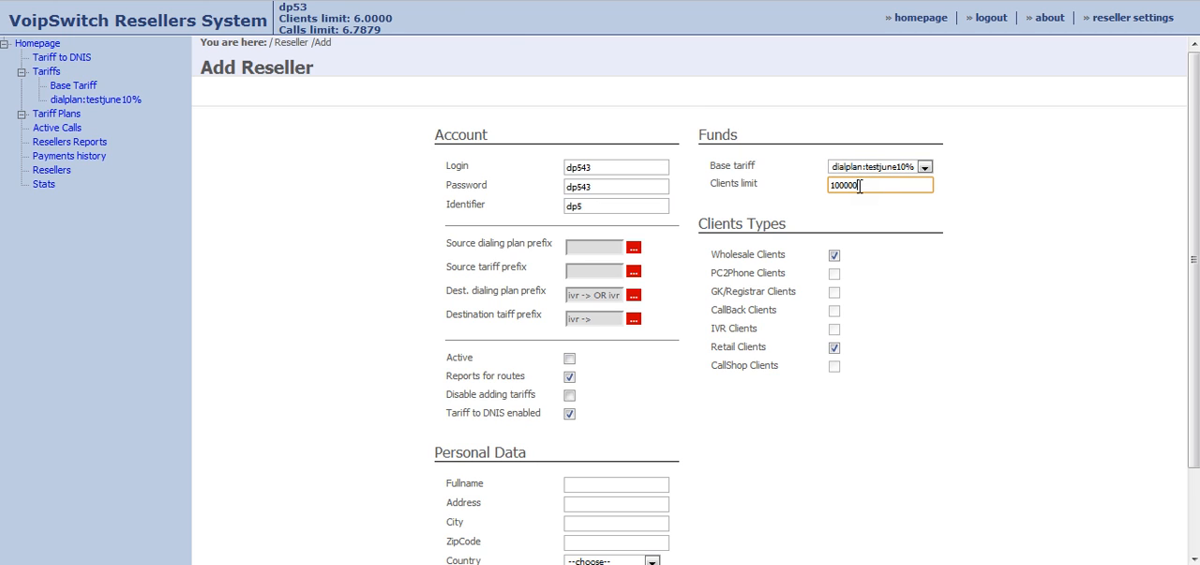
{"action": "left_click", "coordinate": [903, 319]}
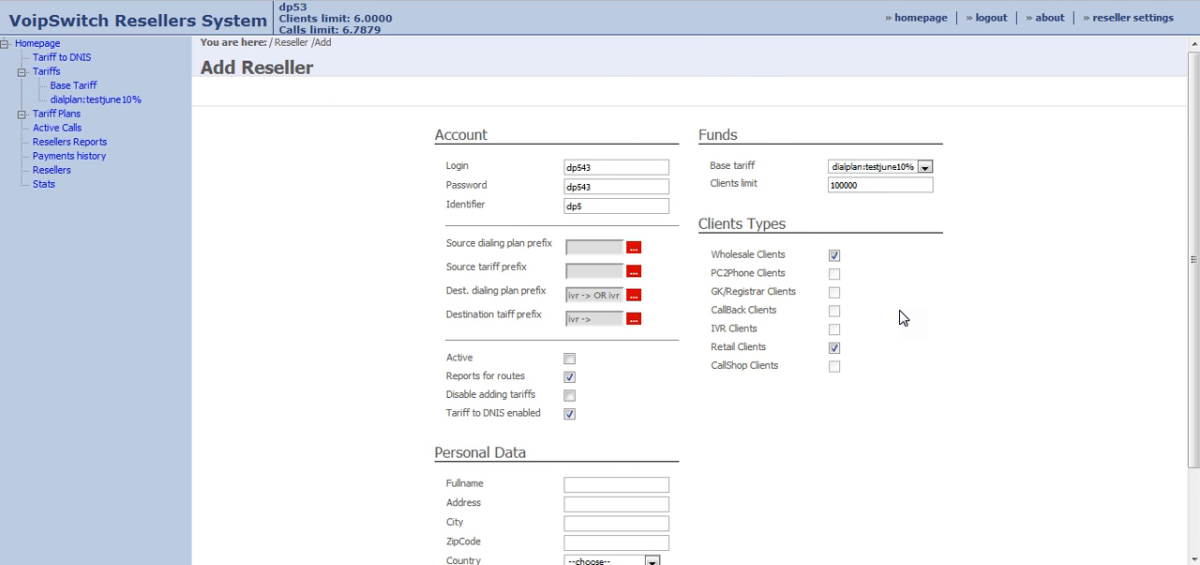
Make the reseller active, turn off Tariff to DNIS and Wholesale Clients, and submit the form.
{"action": "scroll", "coordinate": [902, 318], "scroll_direction": "down", "scroll_amount": 2}
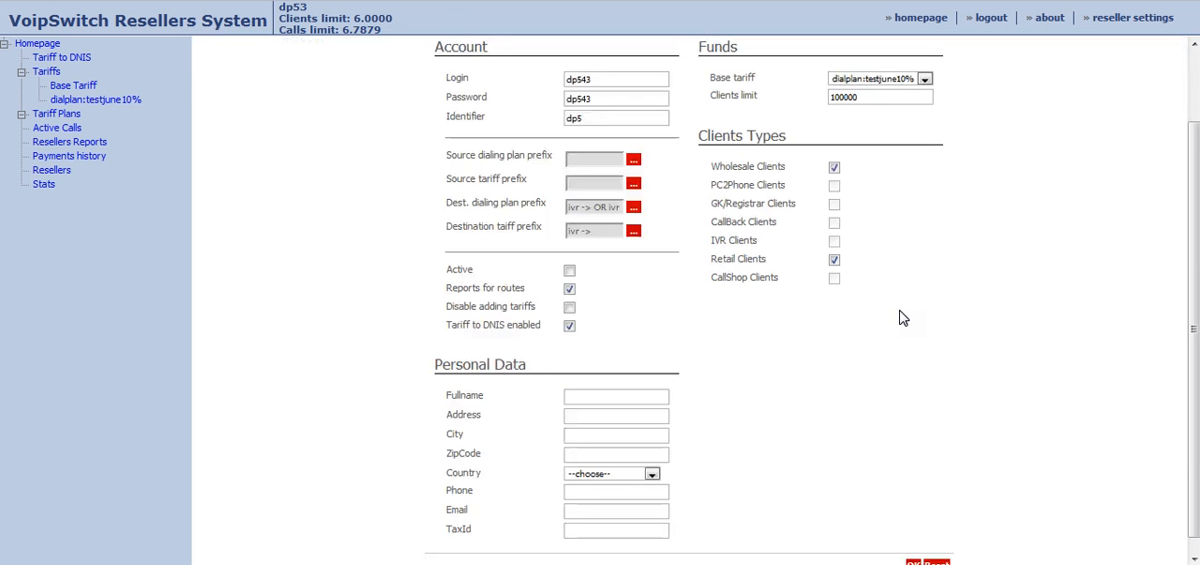
{"action": "scroll", "coordinate": [902, 319], "scroll_direction": "down", "scroll_amount": 1}
{"action": "left_click", "coordinate": [570, 254]}
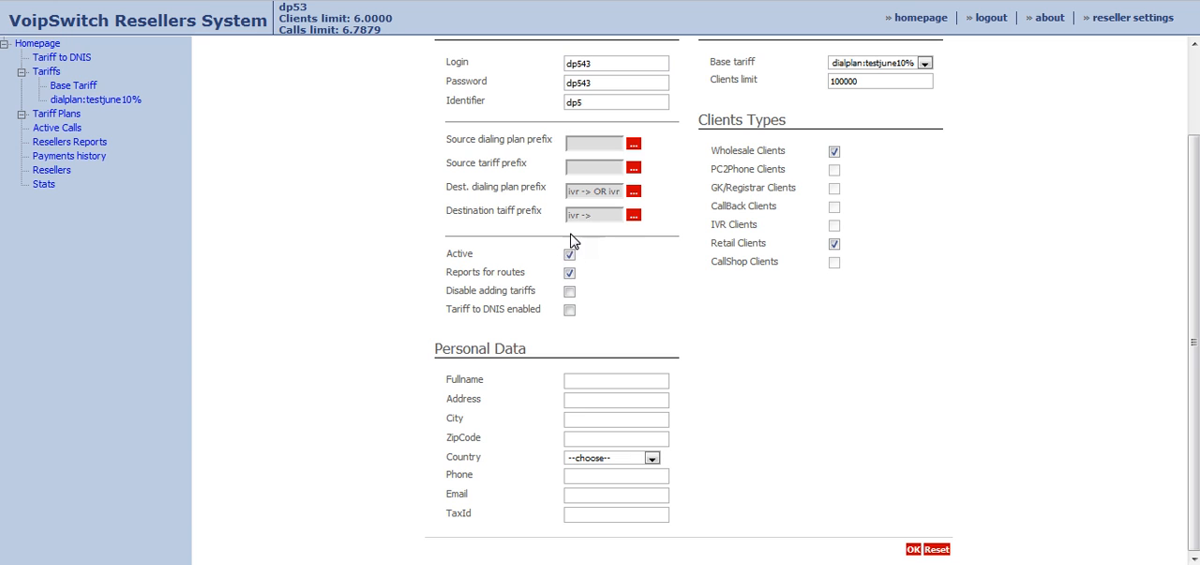
{"action": "left_click", "coordinate": [833, 151]}
{"action": "left_click", "coordinate": [598, 382]}
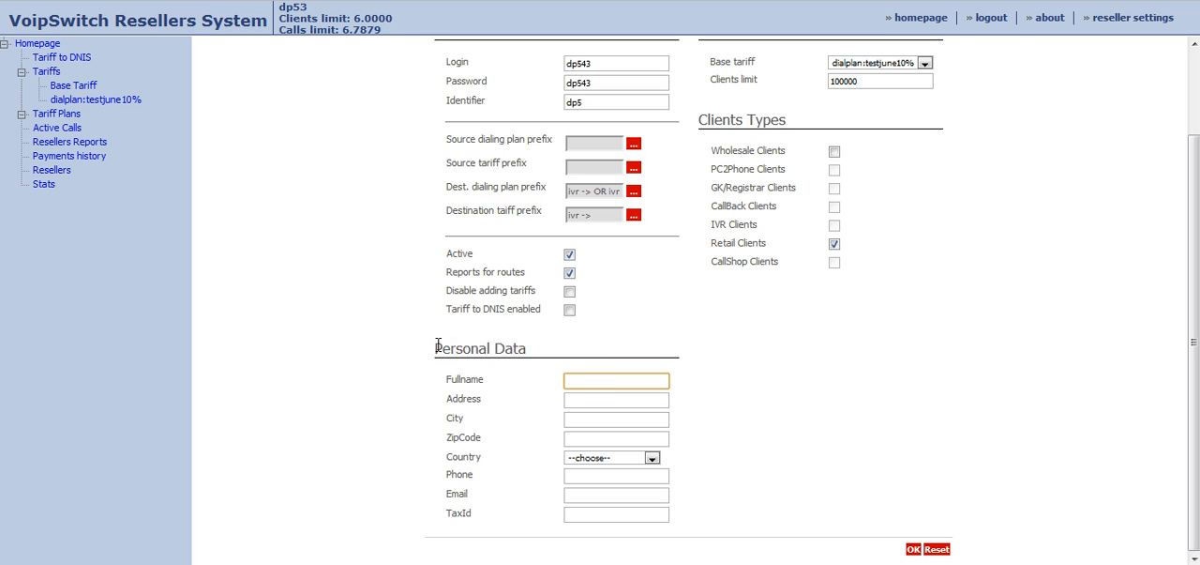
{"action": "left_click_drag", "start_coordinate": [438, 345], "coordinate": [528, 340]}
{"action": "left_click", "coordinate": [674, 357]}
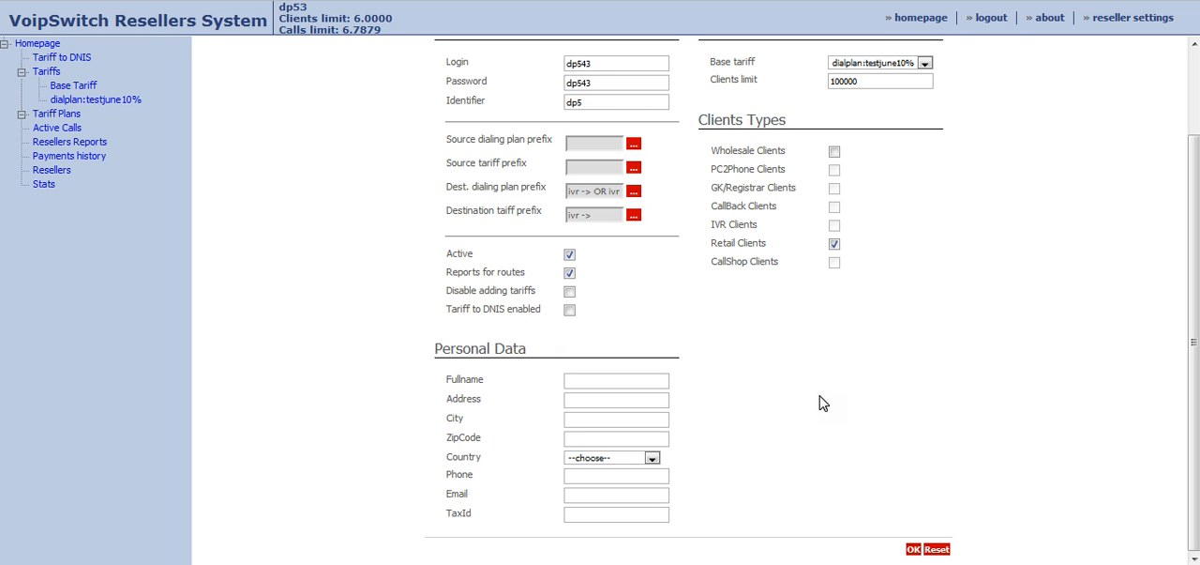
{"action": "left_click", "coordinate": [913, 550]}
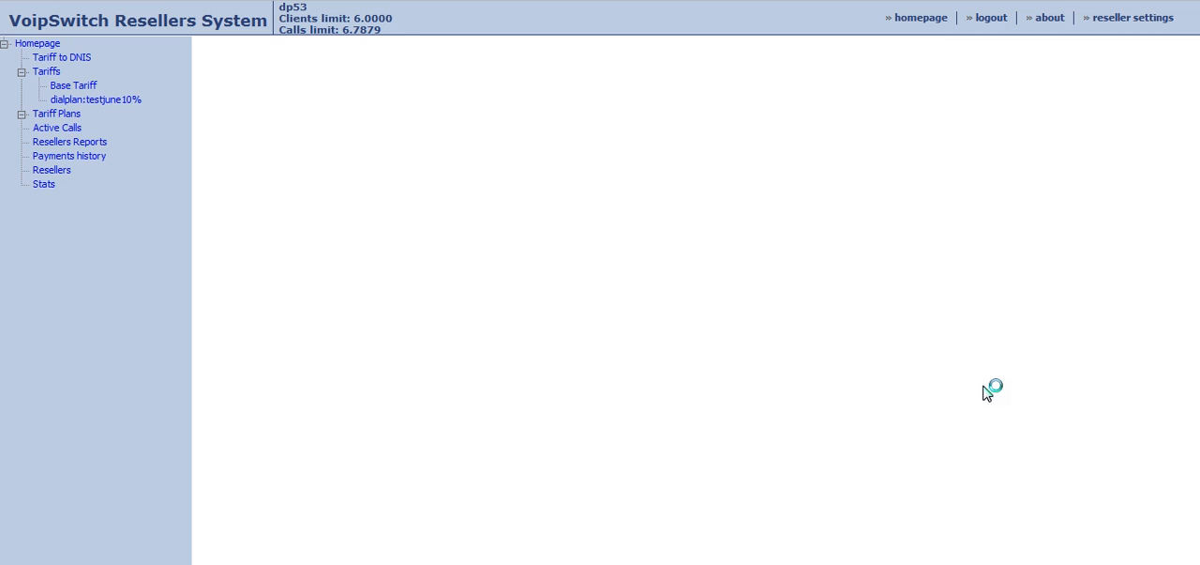
{"action": "left_click", "coordinate": [726, 277]}
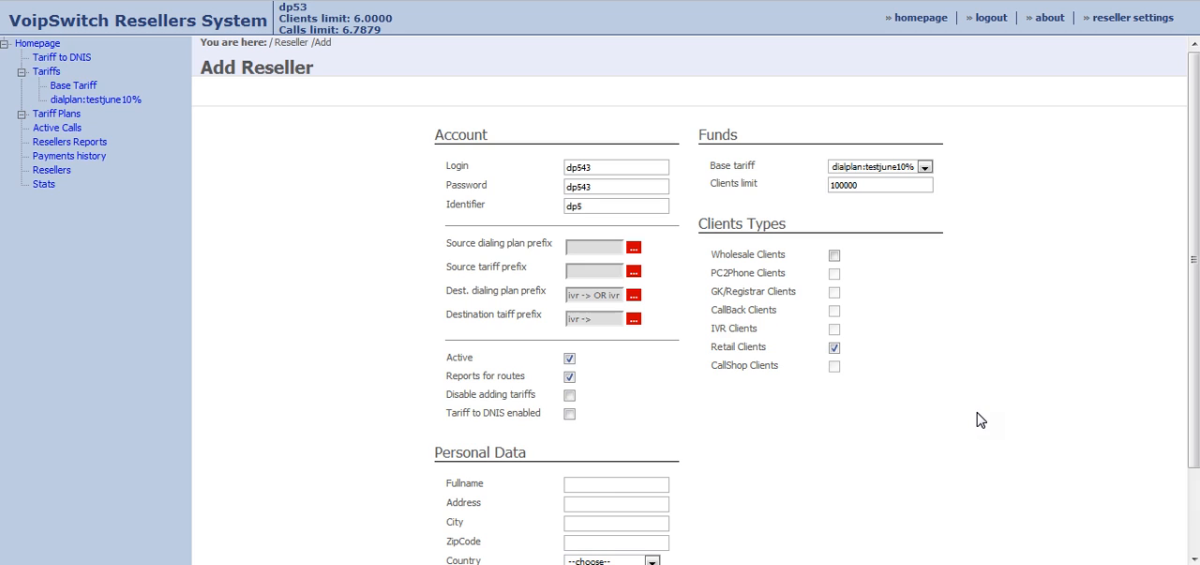
Try to save the new reseller with the identifier dialplan.
{"action": "left_click_drag", "start_coordinate": [605, 205], "coordinate": [535, 205]}
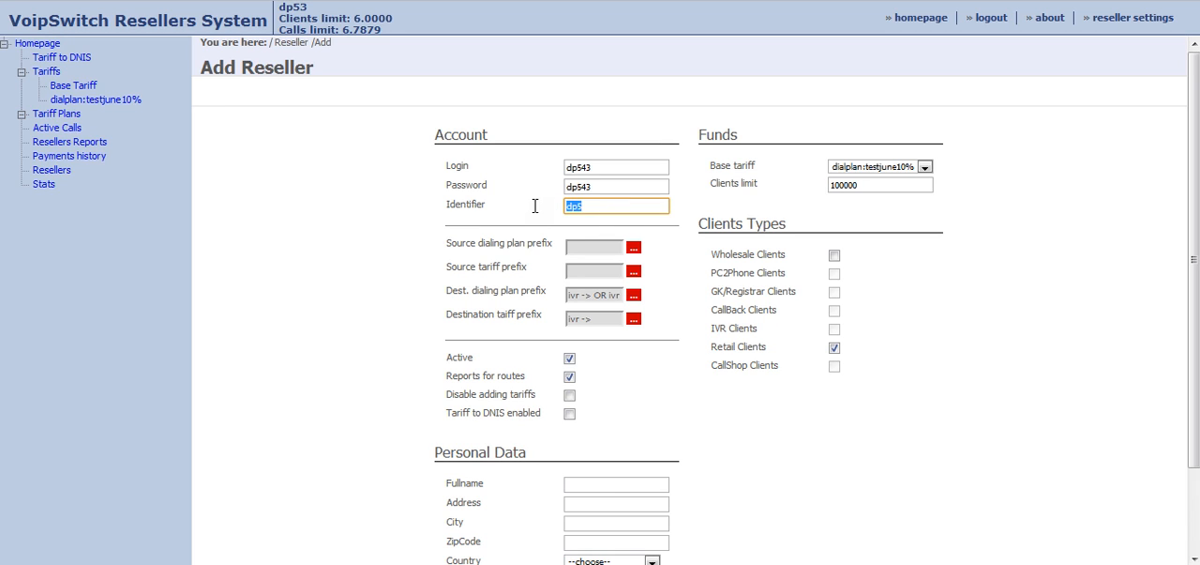
{"action": "type", "text": "dialplan"}
{"action": "left_click", "coordinate": [902, 418]}
{"action": "scroll", "coordinate": [903, 419], "scroll_direction": "down", "scroll_amount": 2}
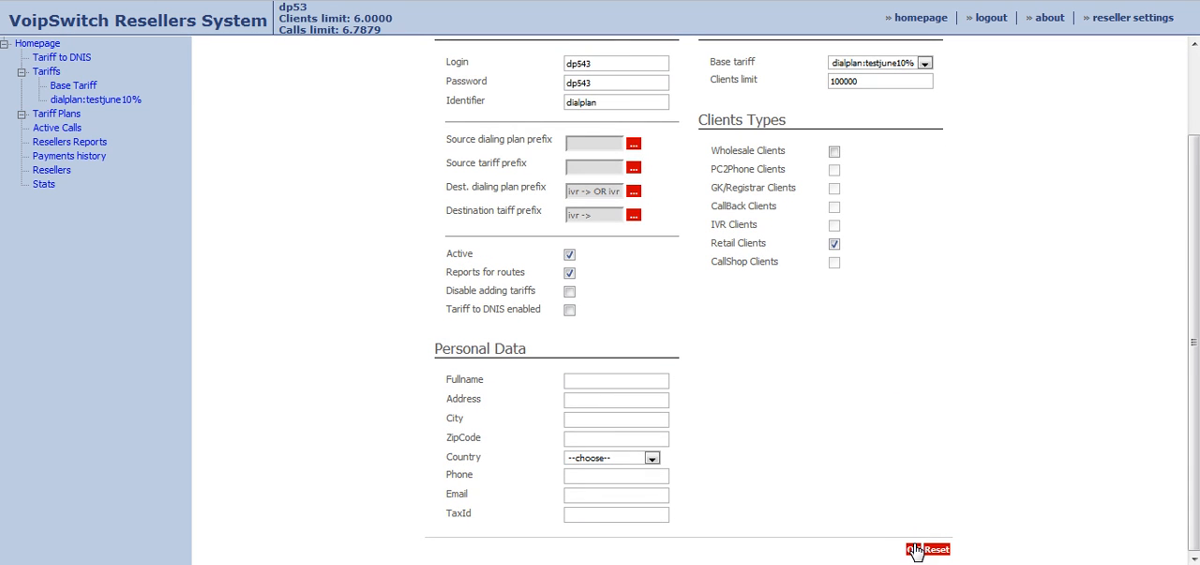
{"action": "left_click", "coordinate": [912, 548]}
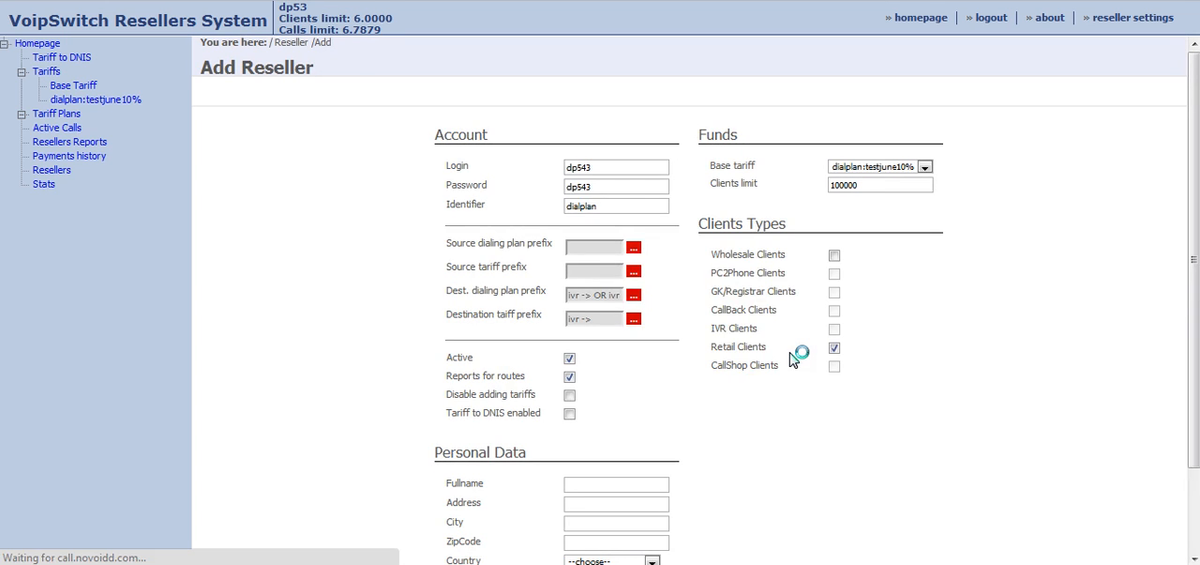
{"action": "left_click", "coordinate": [702, 275]}
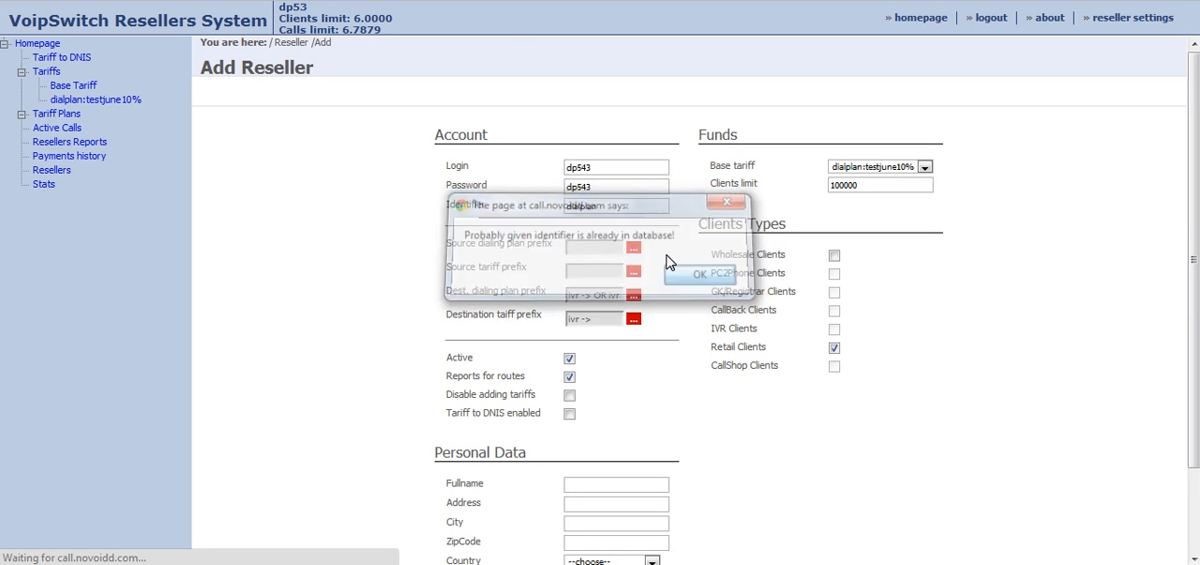
Change the reseller's identifier to test plan and save the new reseller.
{"action": "left_click_drag", "start_coordinate": [603, 207], "coordinate": [562, 207]}
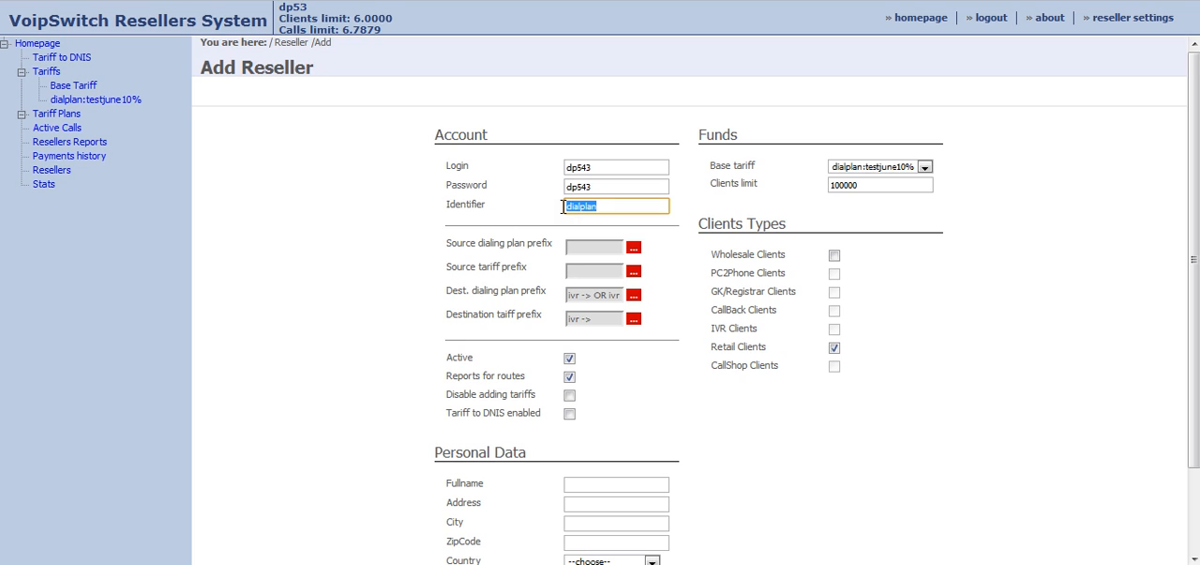
{"action": "type", "text": "est"}
{"action": "scroll", "coordinate": [872, 385], "scroll_direction": "down", "scroll_amount": 3}
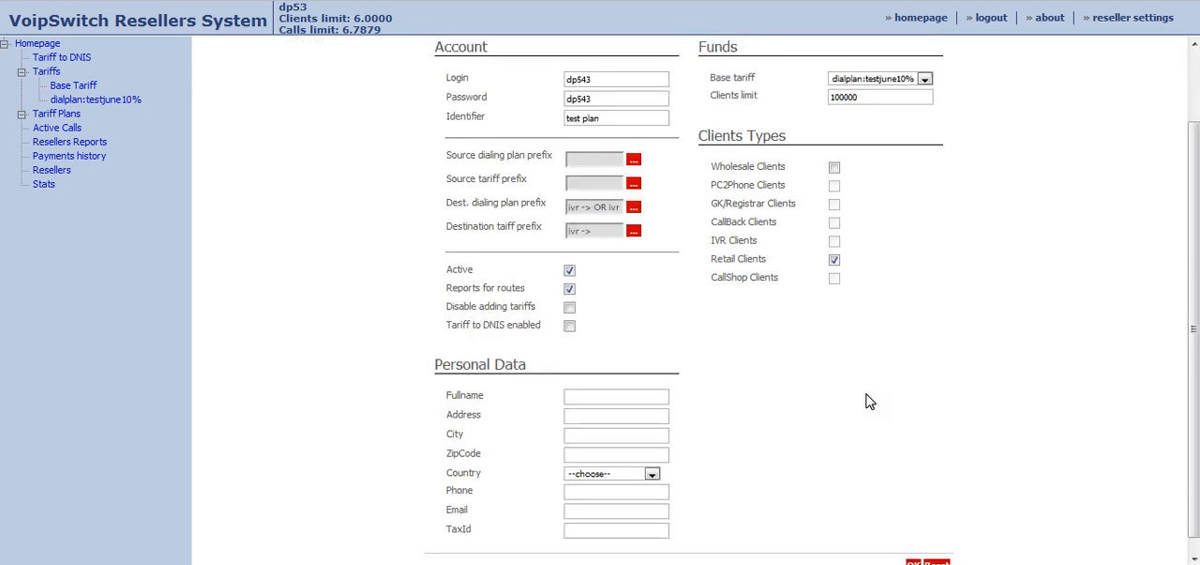
{"action": "left_click", "coordinate": [915, 549]}
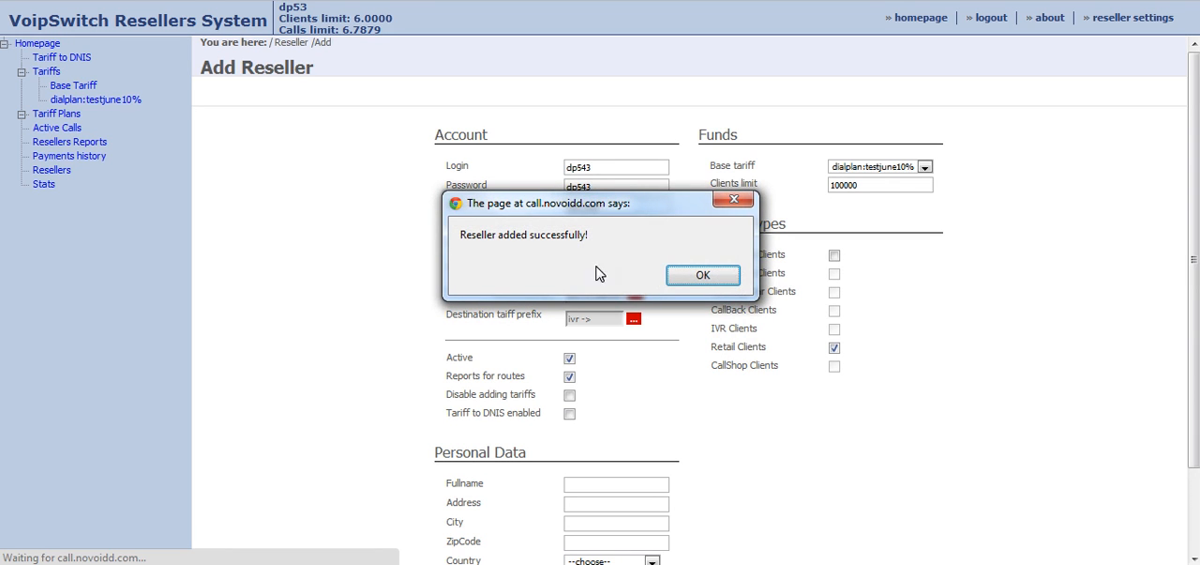
{"action": "left_click", "coordinate": [704, 275]}
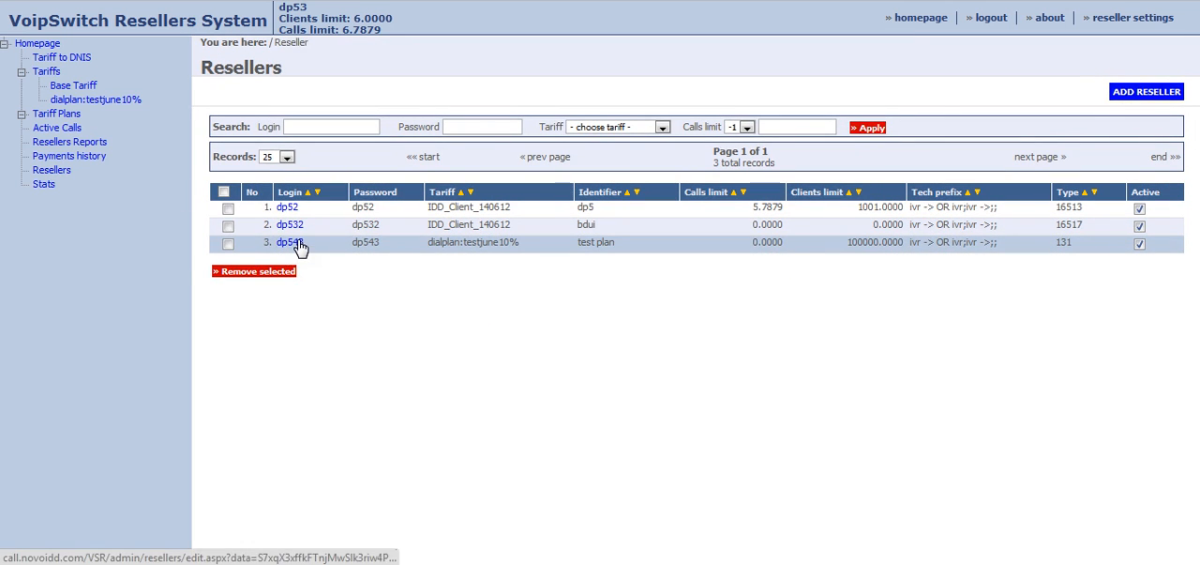
Add a payment of 1 with the description test to the test plan reseller and save the reseller.
{"action": "left_click", "coordinate": [228, 244]}
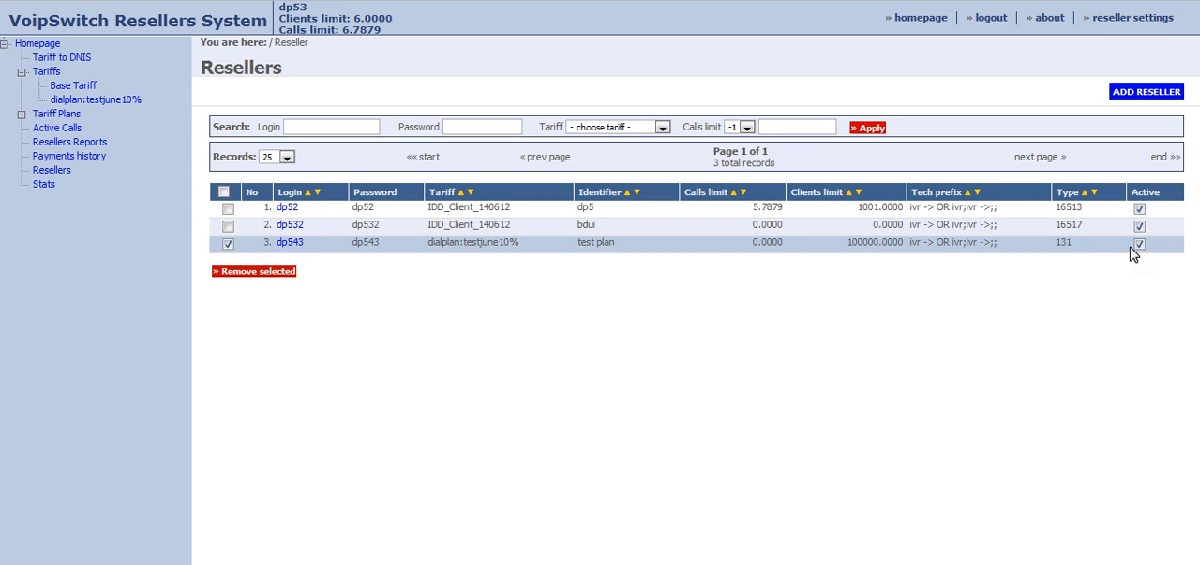
{"action": "left_click", "coordinate": [287, 246]}
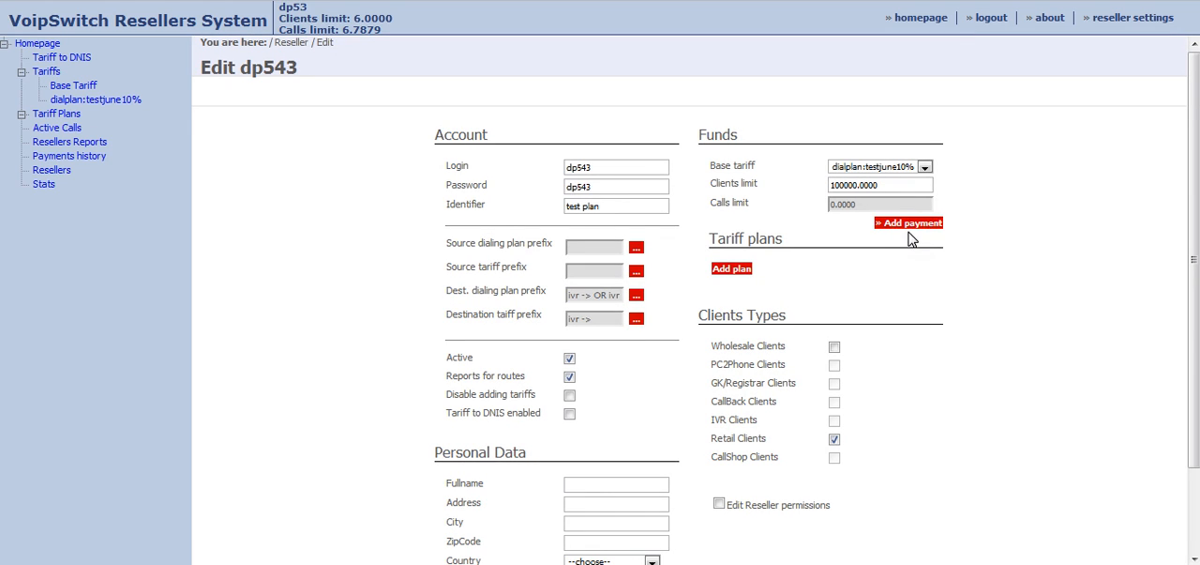
{"action": "left_click", "coordinate": [912, 226]}
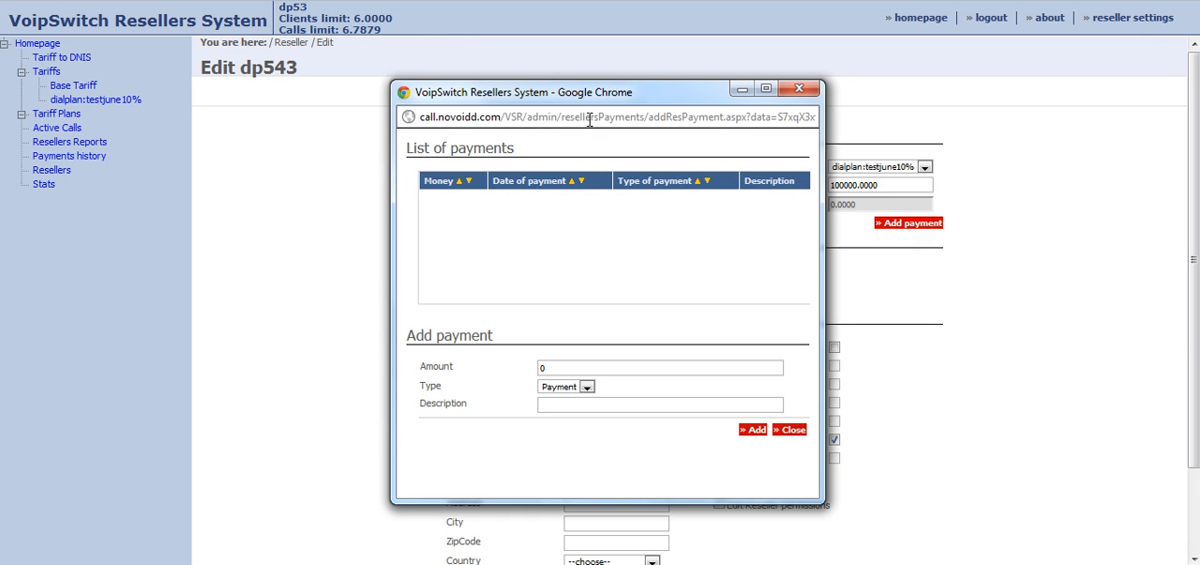
{"action": "left_click_drag", "start_coordinate": [591, 94], "coordinate": [513, 75]}
{"action": "left_click", "coordinate": [345, 347]}
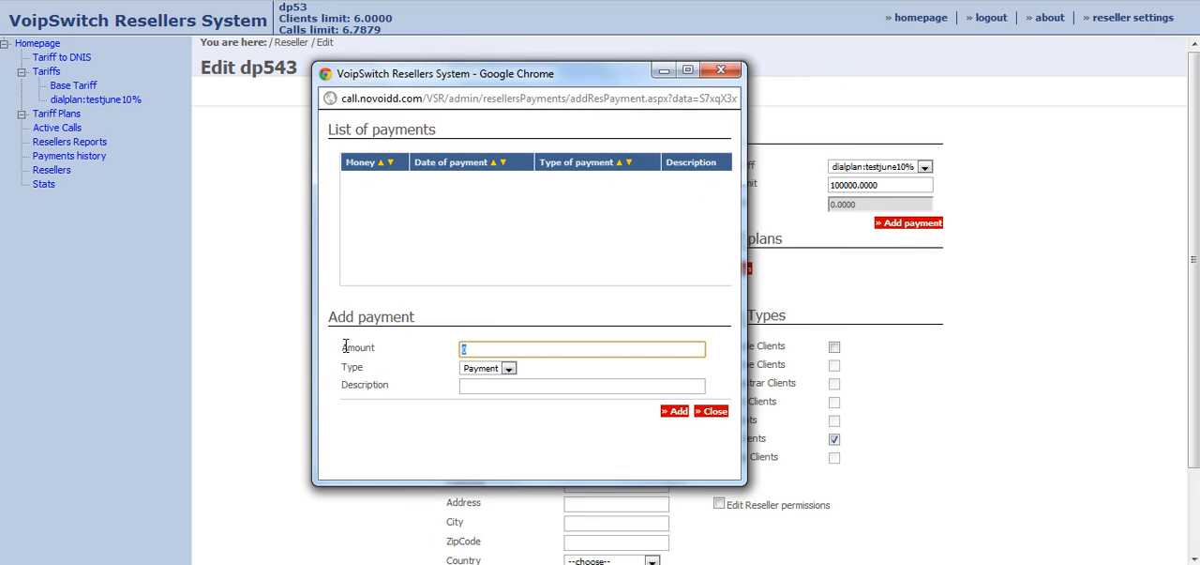
{"action": "type", "text": "1"}
{"action": "left_click", "coordinate": [500, 386]}
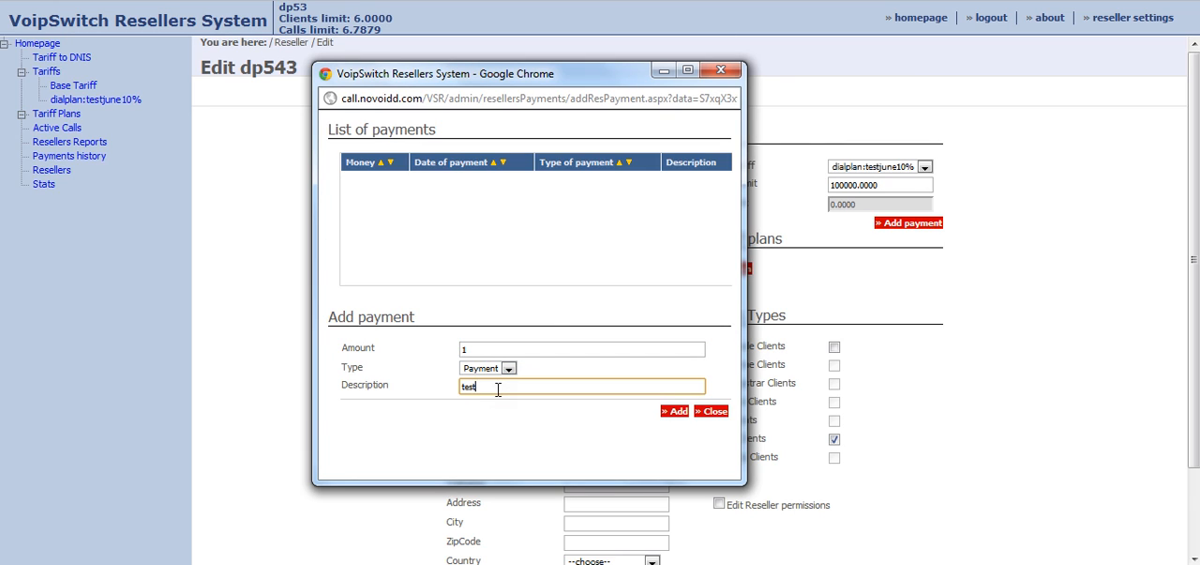
{"action": "left_click", "coordinate": [672, 412]}
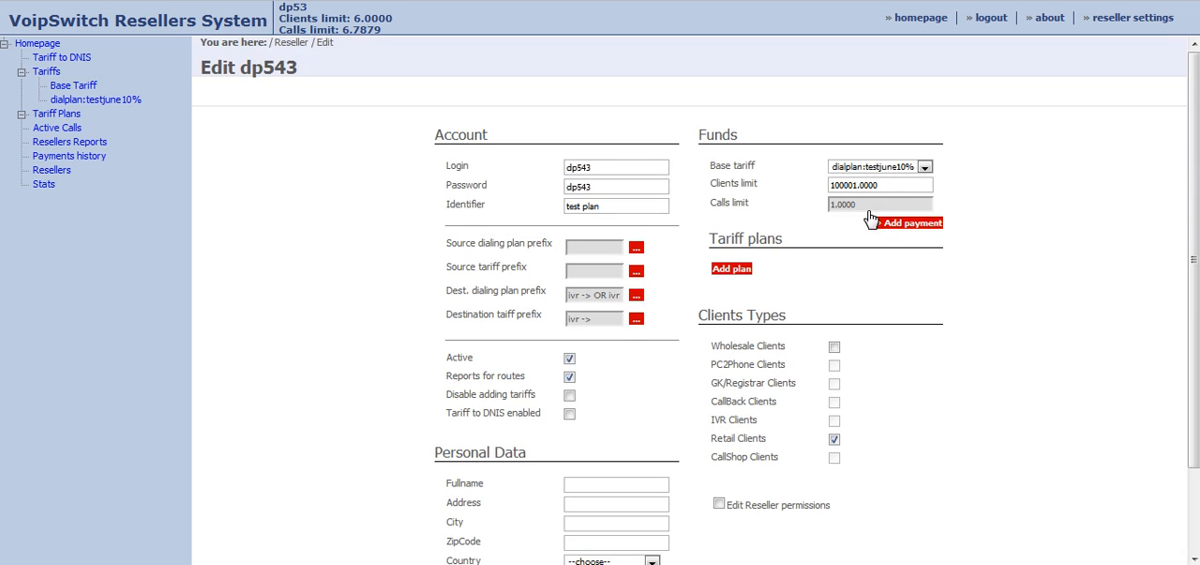
{"action": "scroll", "coordinate": [975, 233], "scroll_direction": "down", "scroll_amount": 3}
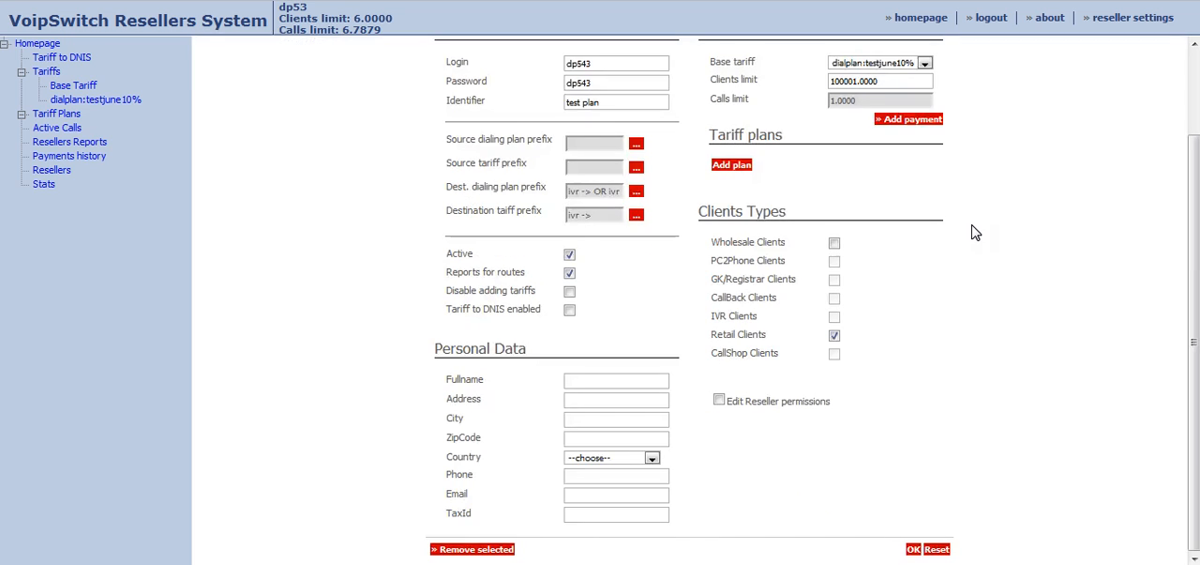
{"action": "left_click", "coordinate": [913, 550]}
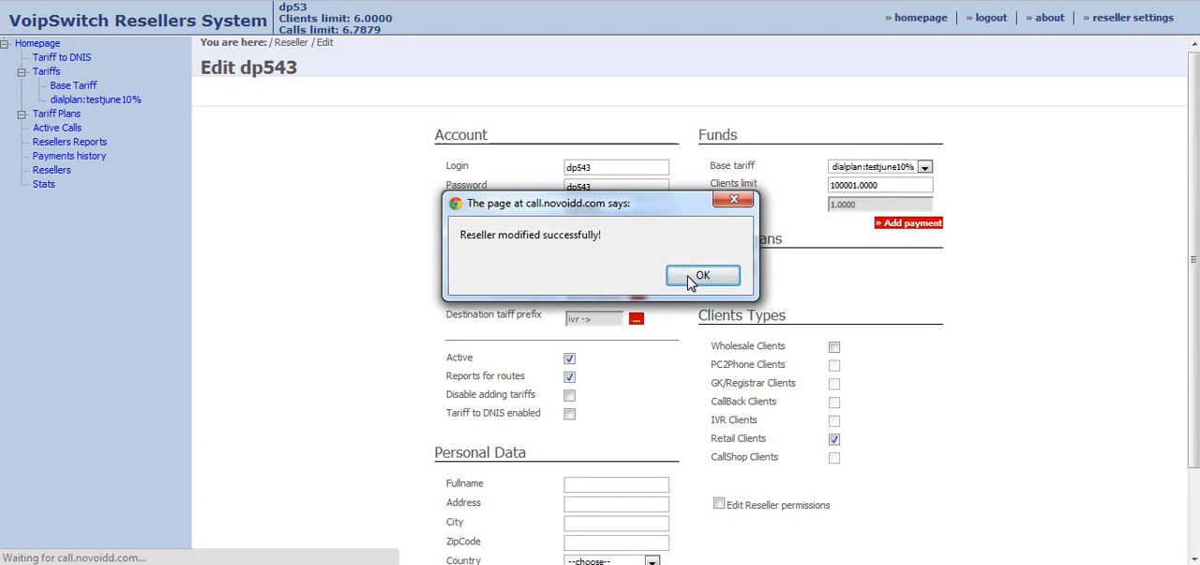
{"action": "left_click", "coordinate": [703, 275]}
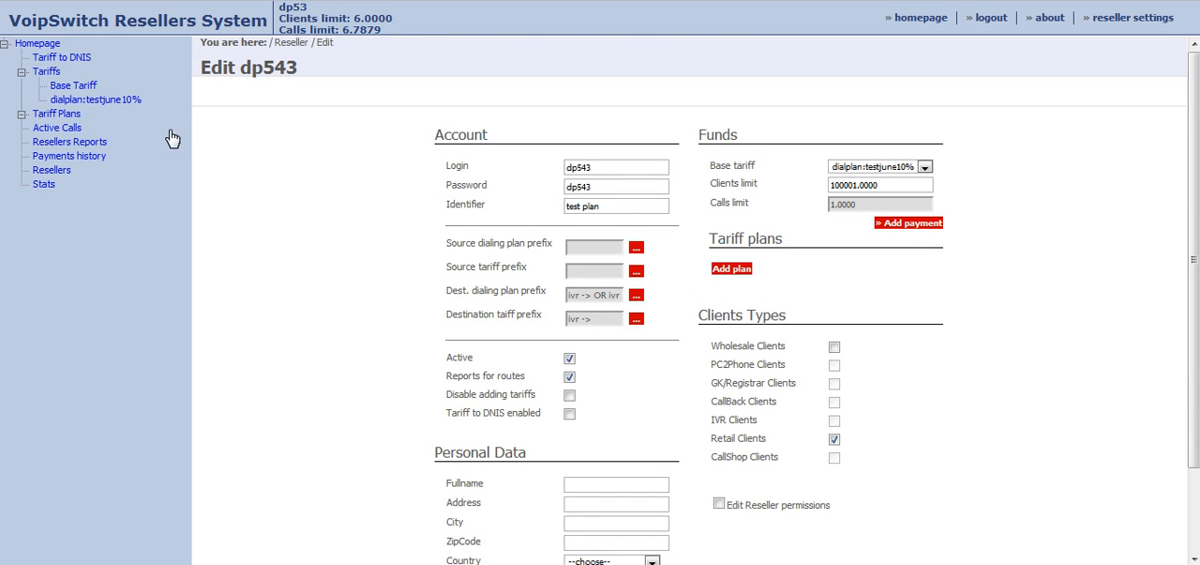
Run the resellers report for 2012-01-29 to 2012-06-29 and examine the reseller's costs, revenue and profit.
{"action": "left_click", "coordinate": [132, 100]}
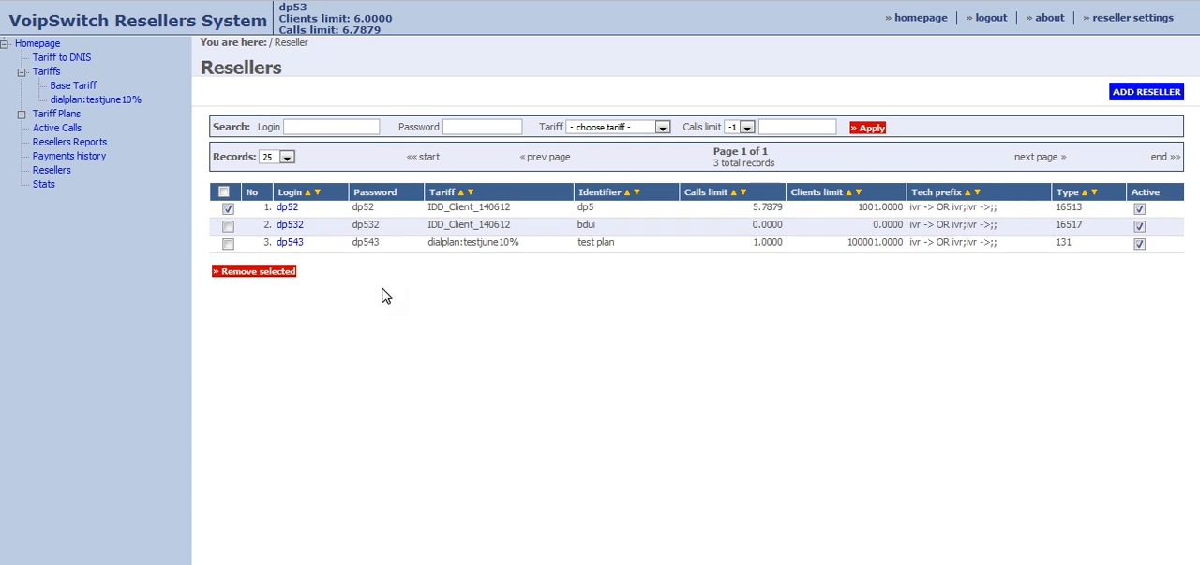
{"action": "left_click", "coordinate": [228, 209]}
{"action": "left_click", "coordinate": [80, 142]}
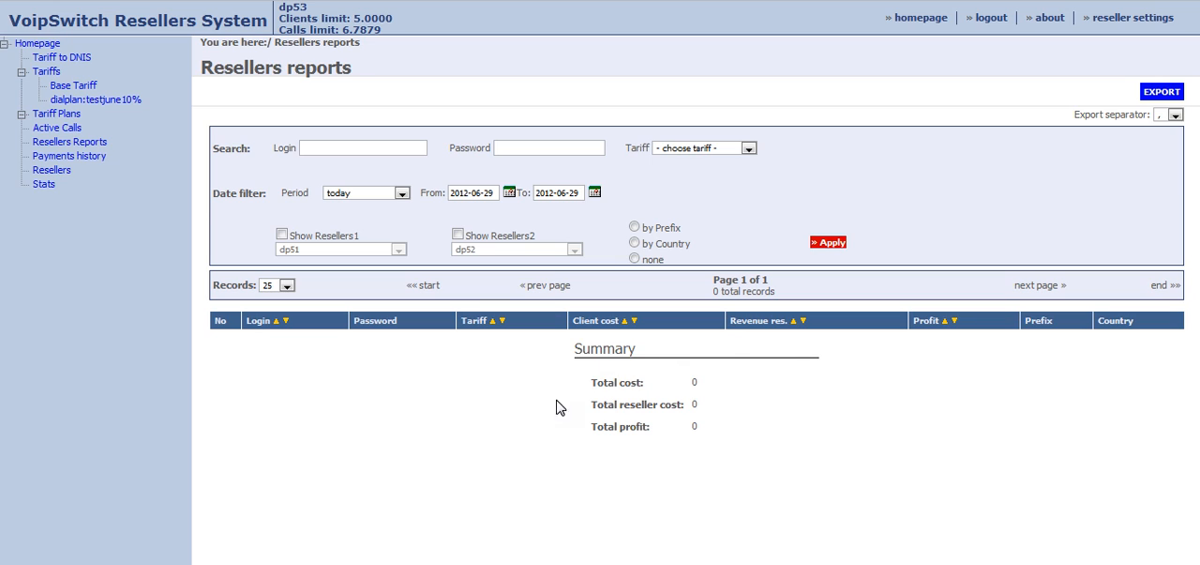
{"action": "left_click_drag", "start_coordinate": [569, 374], "coordinate": [746, 431]}
{"action": "left_click", "coordinate": [749, 423]}
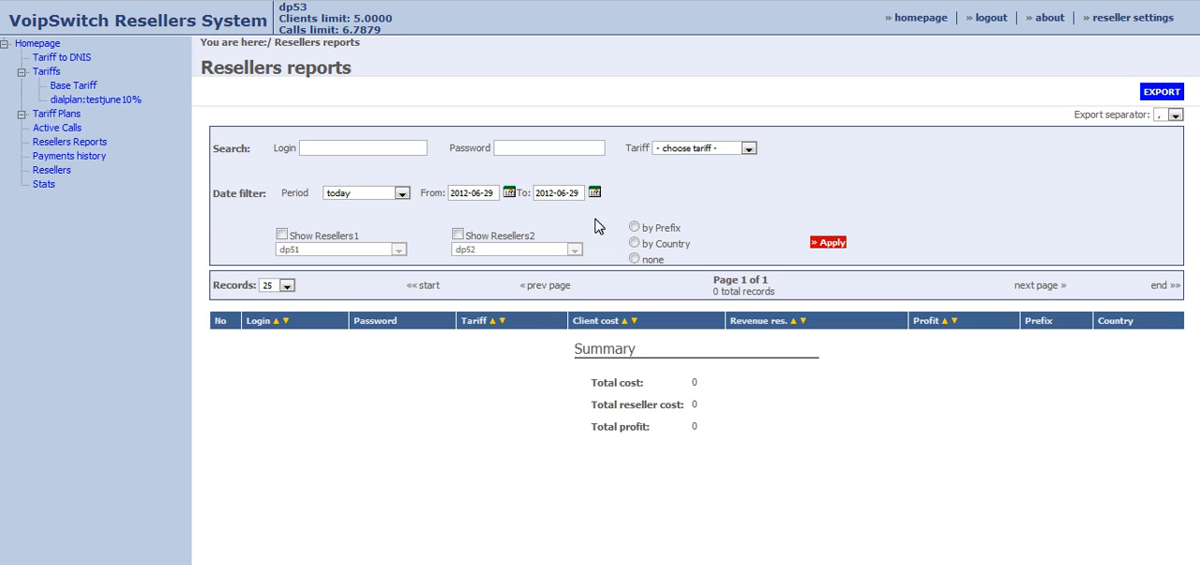
{"action": "left_click", "coordinate": [479, 192]}
{"action": "left_click", "coordinate": [820, 246]}
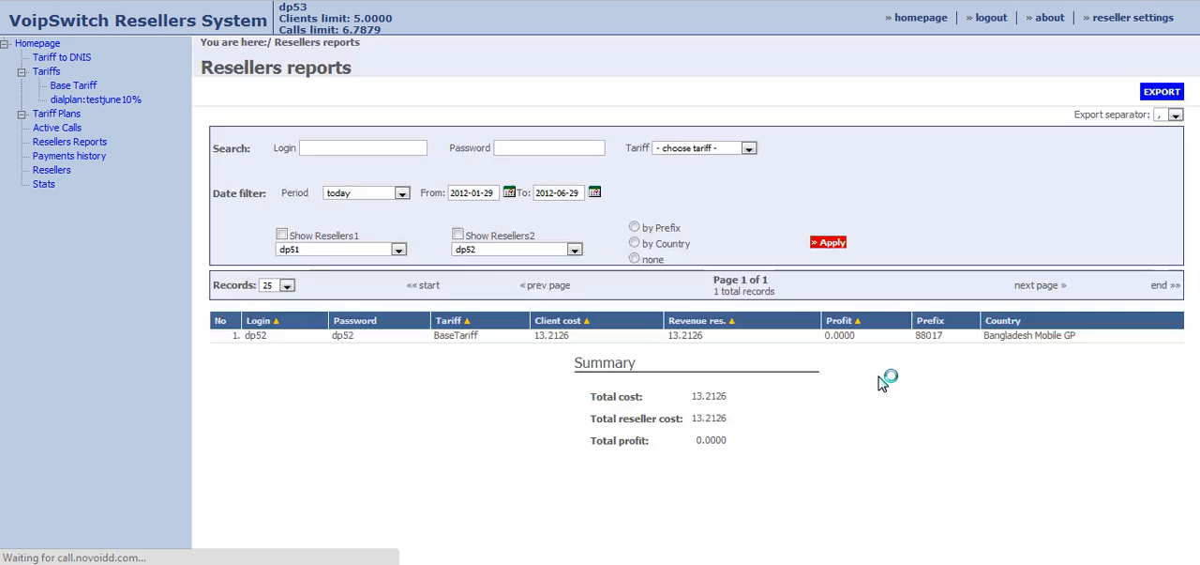
{"action": "left_click_drag", "start_coordinate": [271, 336], "coordinate": [246, 335]}
{"action": "left_click", "coordinate": [268, 345]}
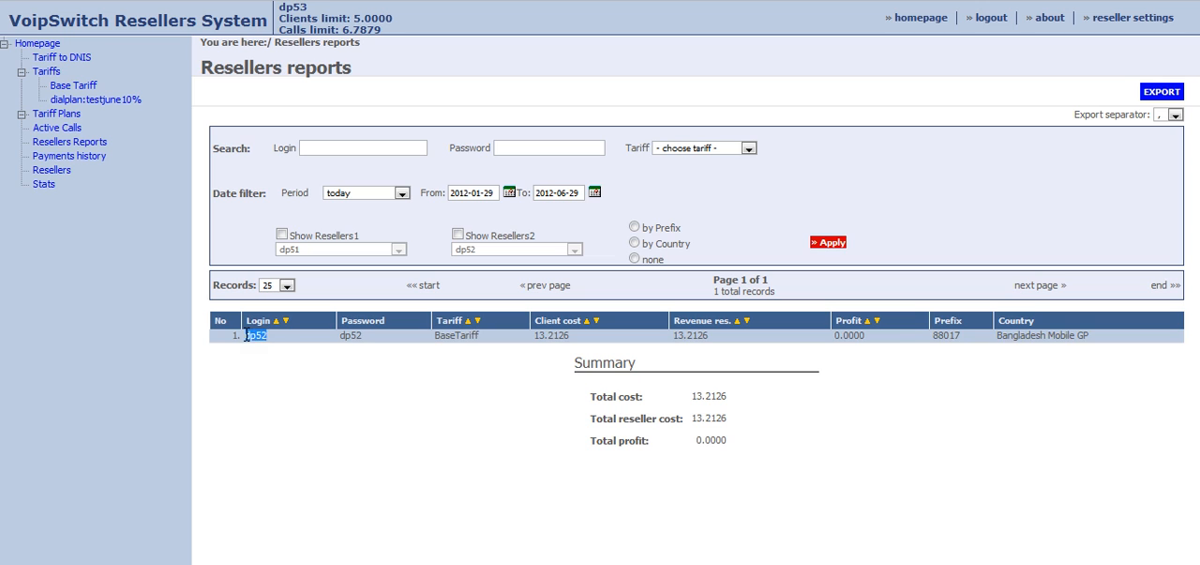
{"action": "left_click", "coordinate": [278, 379]}
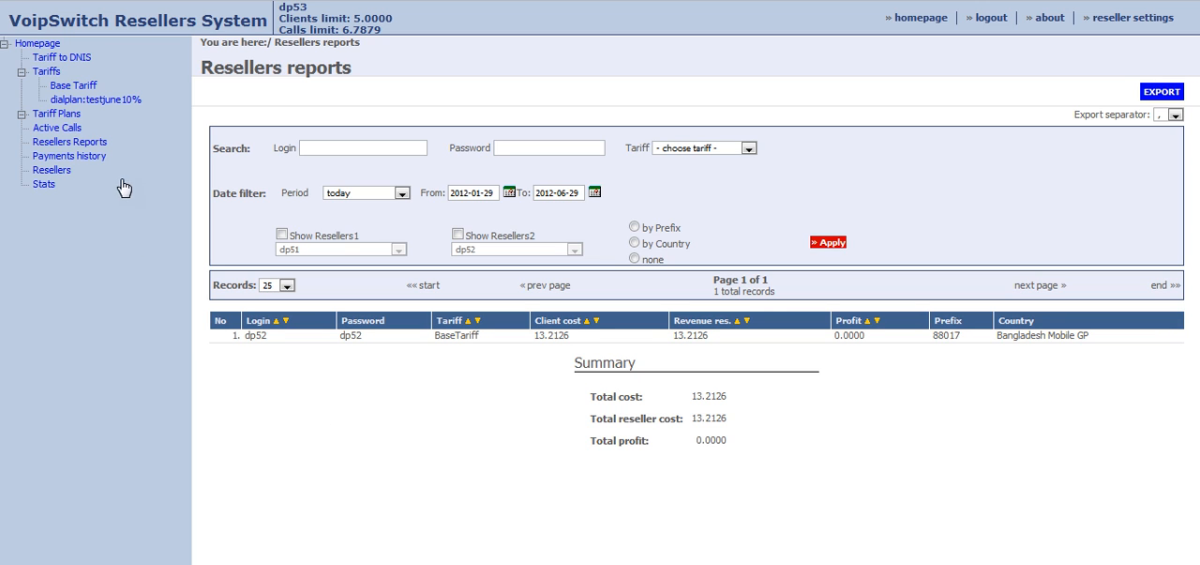
Review the reseller's active calls, payments history and user statistics.
{"action": "left_click", "coordinate": [73, 134]}
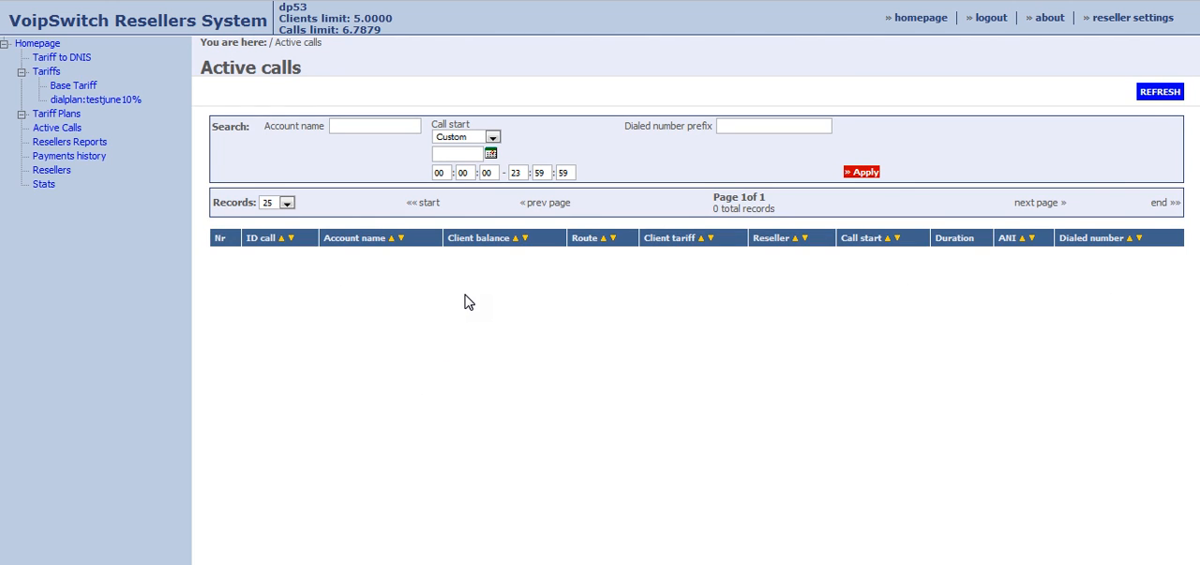
{"action": "left_click", "coordinate": [87, 156]}
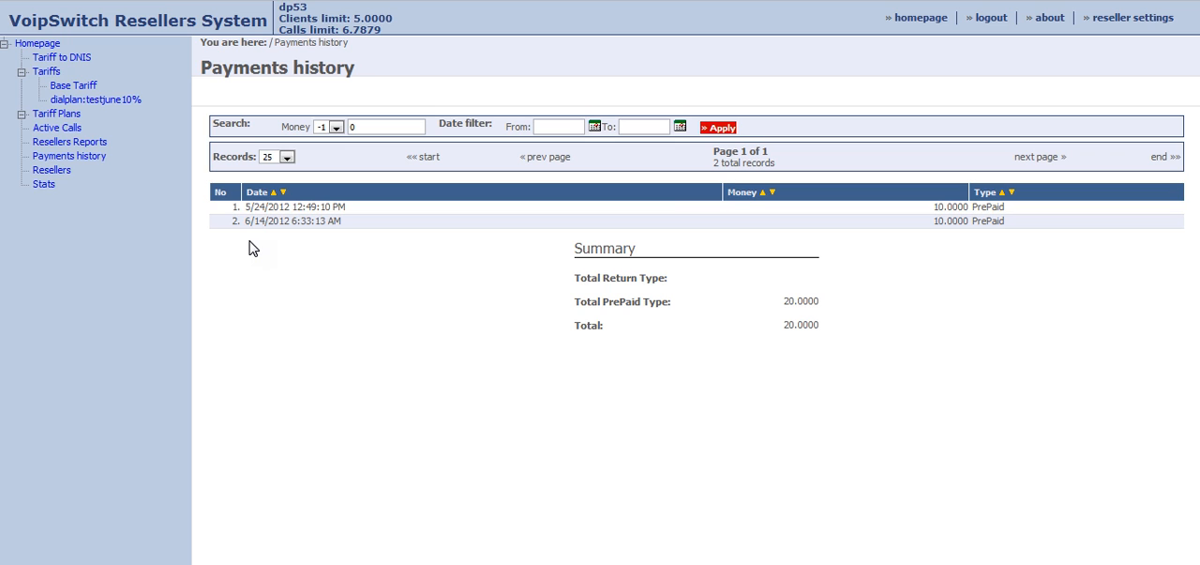
{"action": "left_click", "coordinate": [44, 185]}
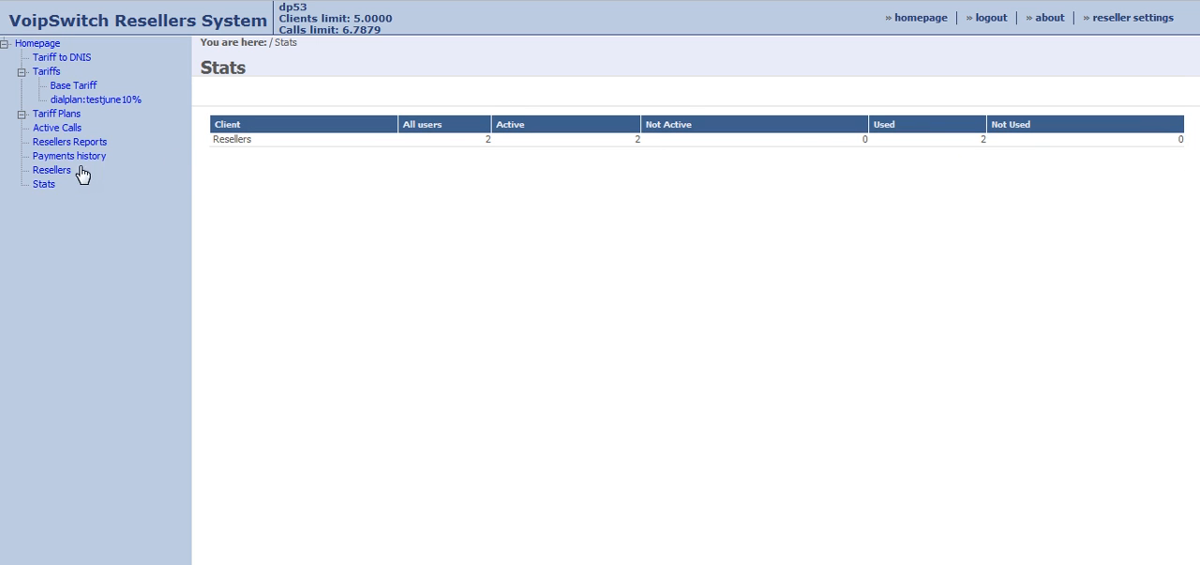
Look over the tariff plans and the homepage overview, and open the reseller's own account settings.
{"action": "left_click", "coordinate": [72, 116]}
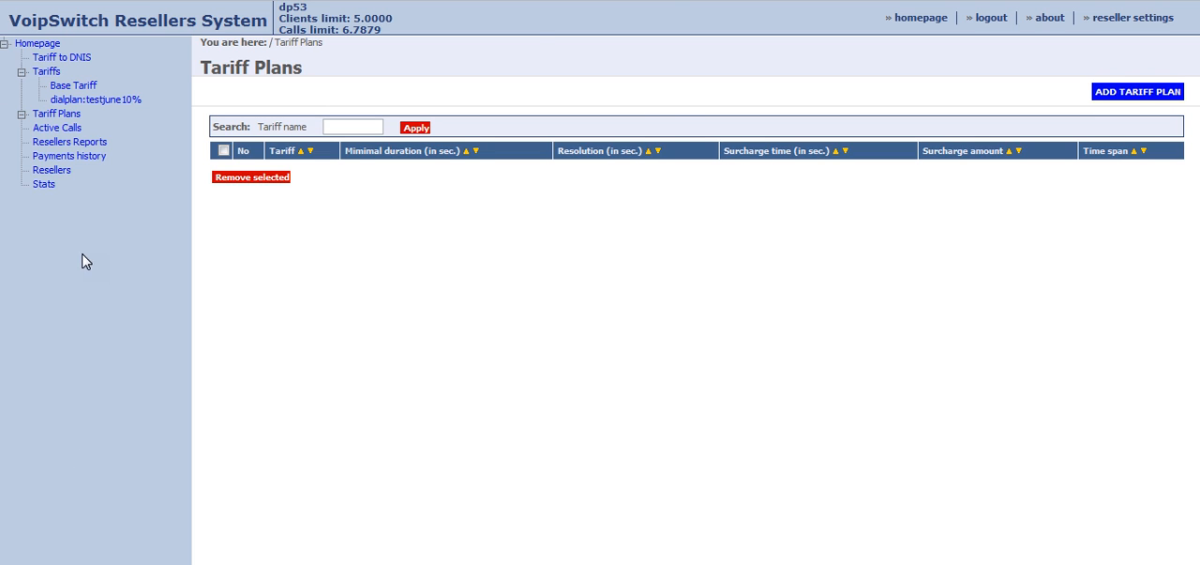
{"action": "left_click", "coordinate": [924, 18]}
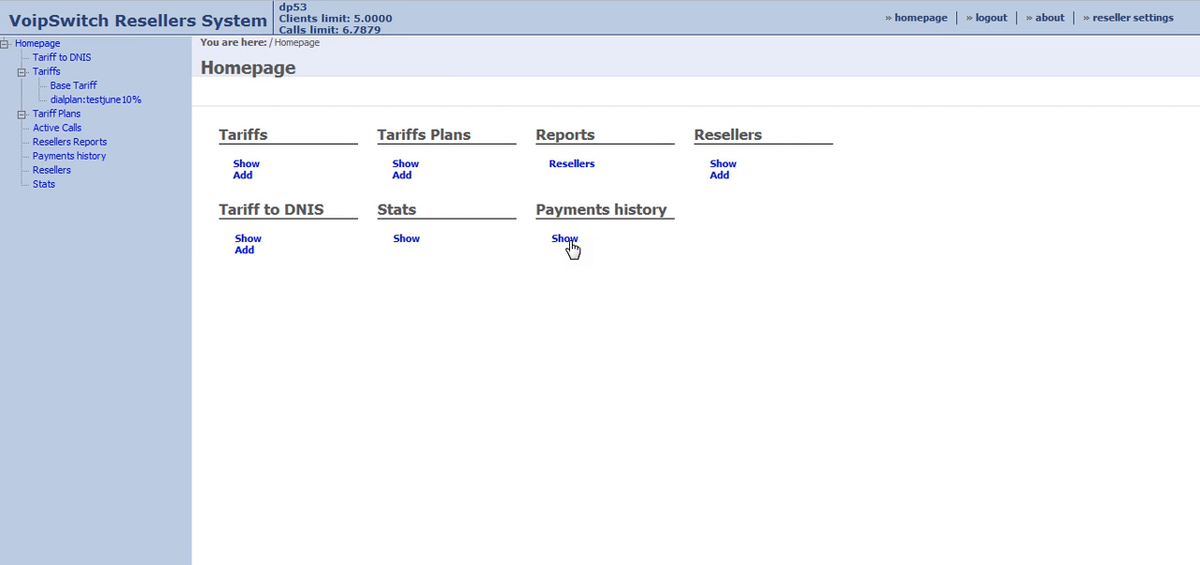
{"action": "left_click", "coordinate": [1116, 22]}
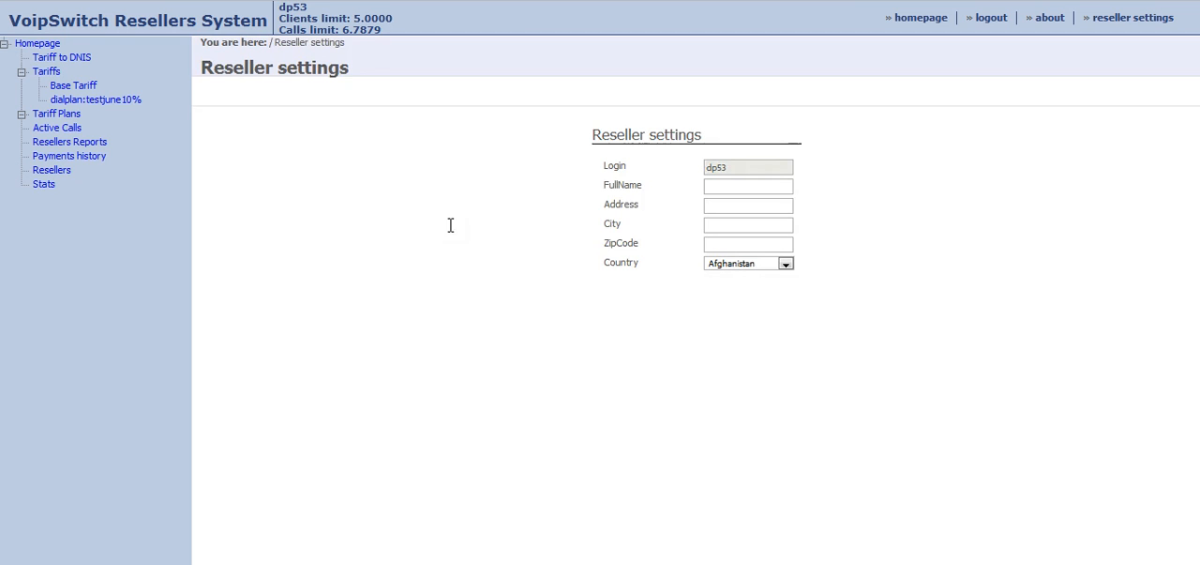